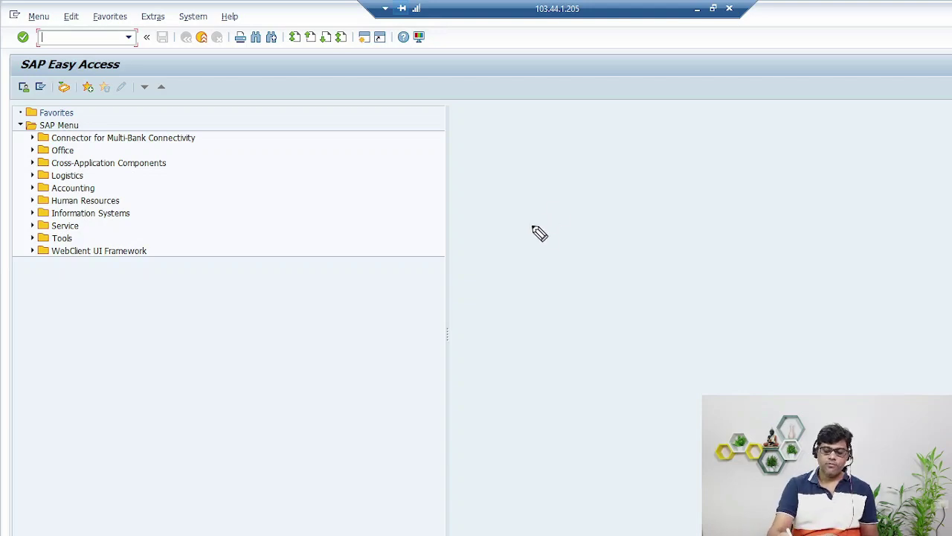
Launch MM01 from the command field, then return to SAP Easy Access with /n.
mouse_move(523, 242)
left_mouse_down()
mouse_move(570, 217)
mouse_move(592, 230)
left_mouse_up()
left_click_drag(54, 43, 123, 6)
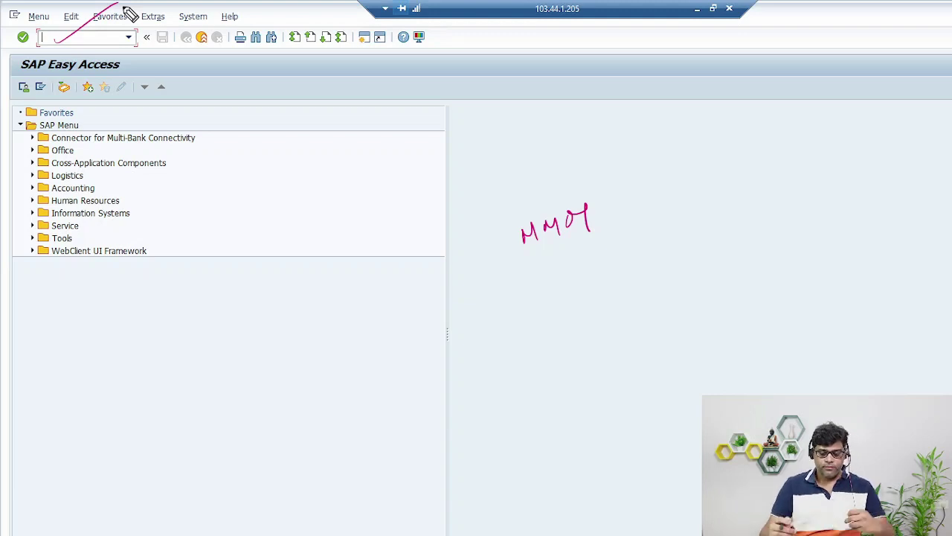
key("Escape")
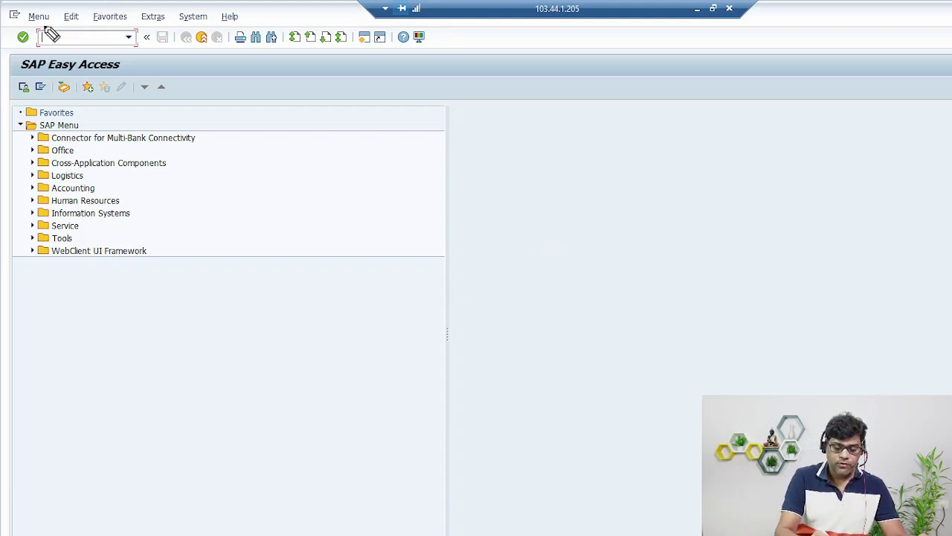
mouse_move(51, 35)
left_mouse_down()
mouse_move(79, 43)
mouse_move(95, 26)
mouse_move(105, 50)
left_mouse_up()
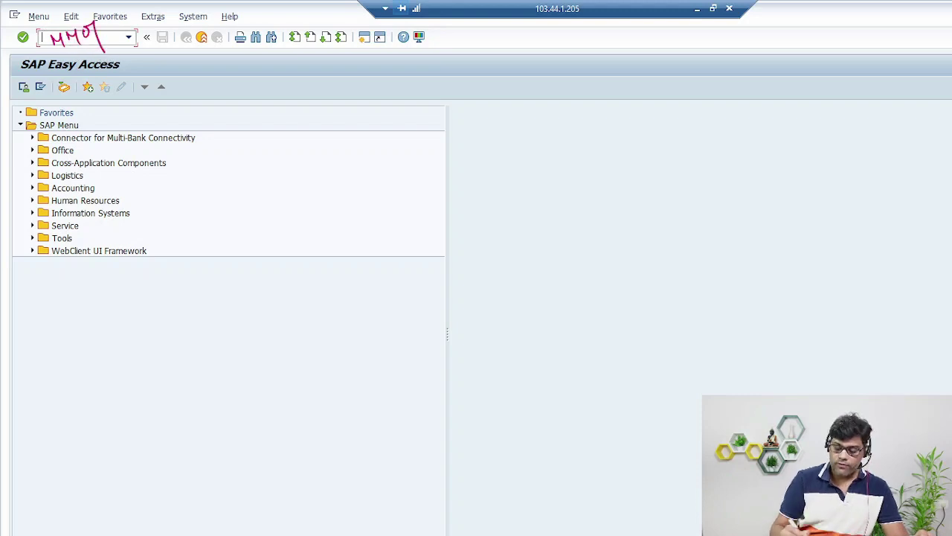
key("Escape")
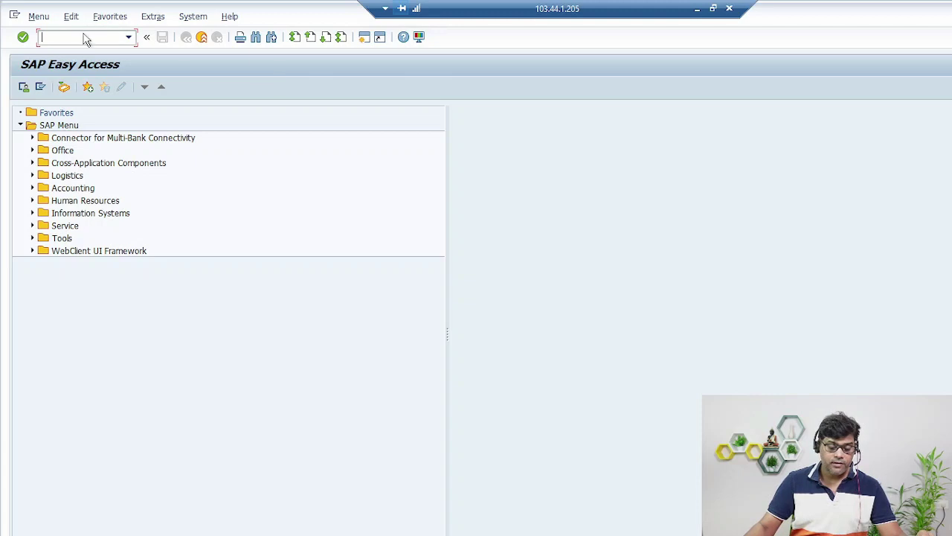
type("MM")
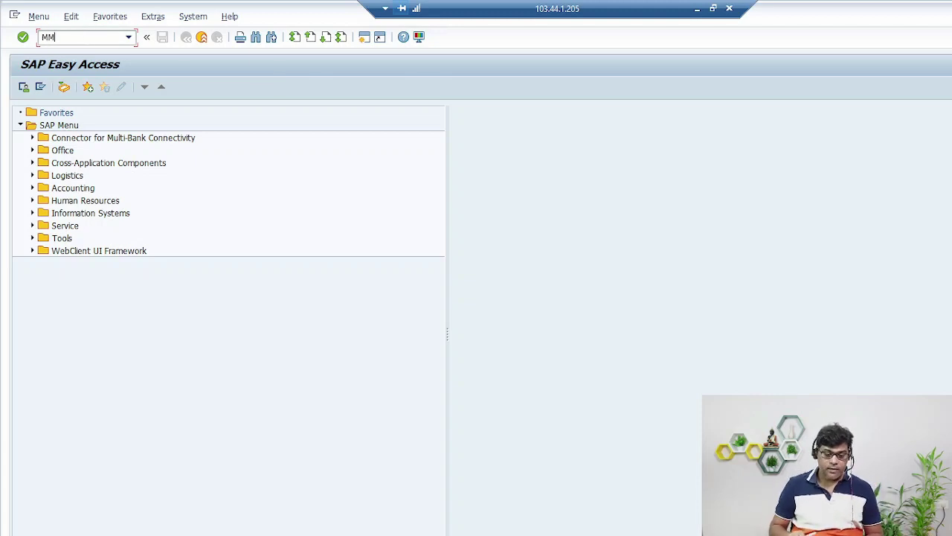
type("01")
key("Return")
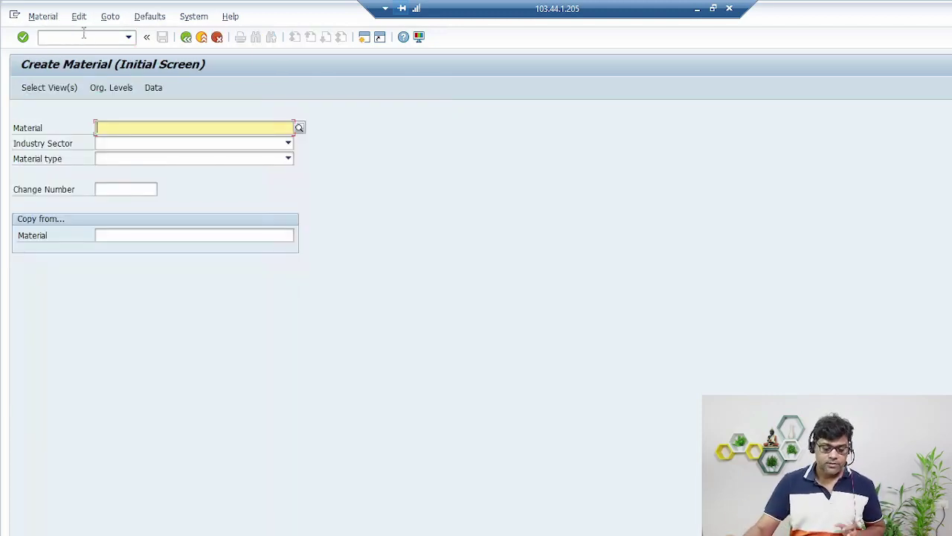
left_click(42, 38)
type("/n")
key("Return")
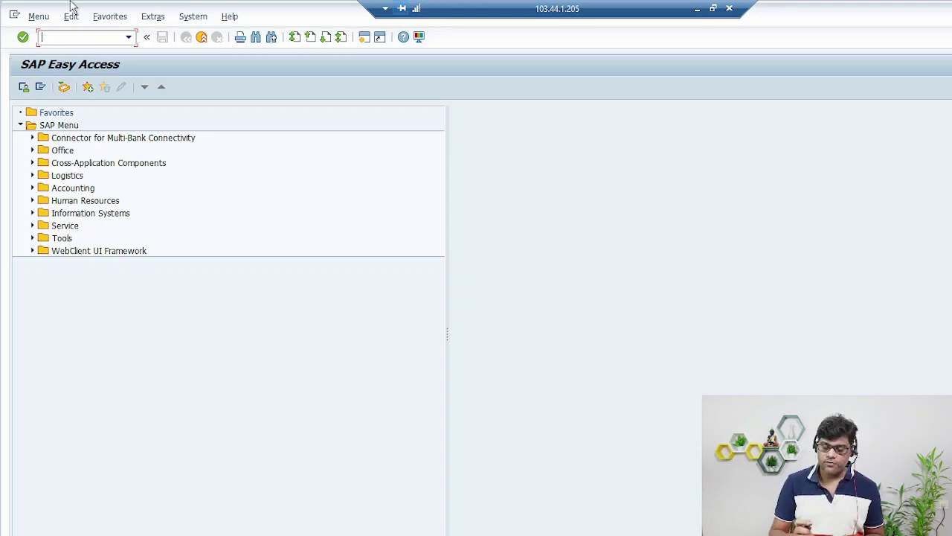
Go through Logistics > Materials Management > Material Master > Material > Create (General) and start MM01 - Immediately.
left_click(32, 177)
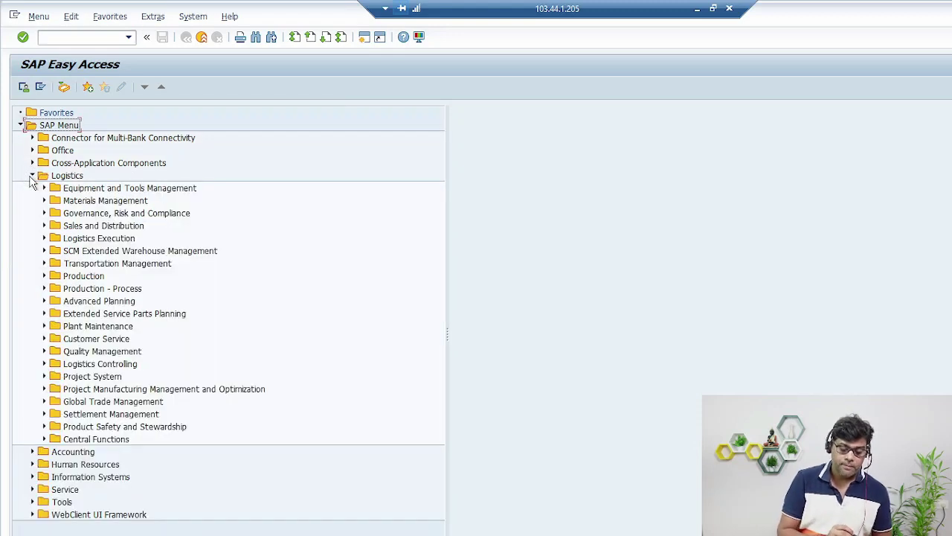
left_click(44, 201)
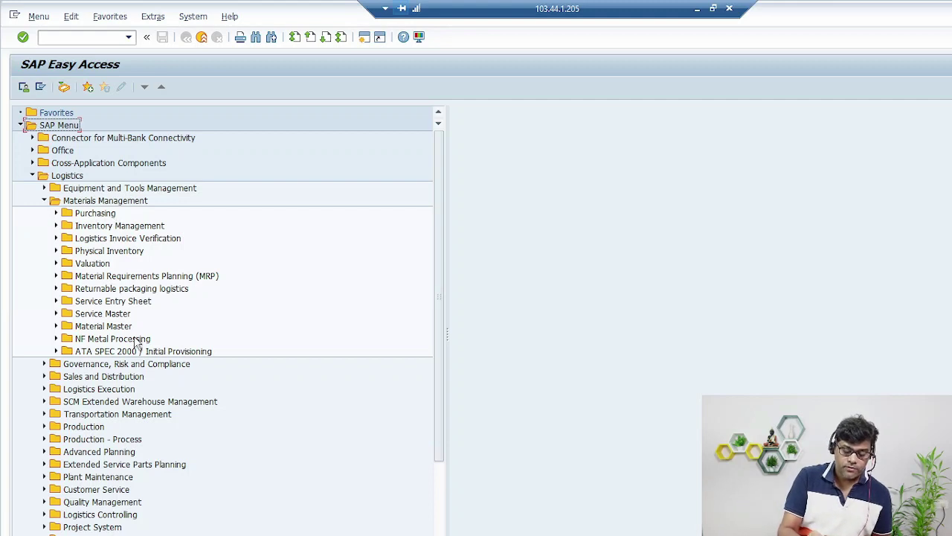
left_click(55, 327)
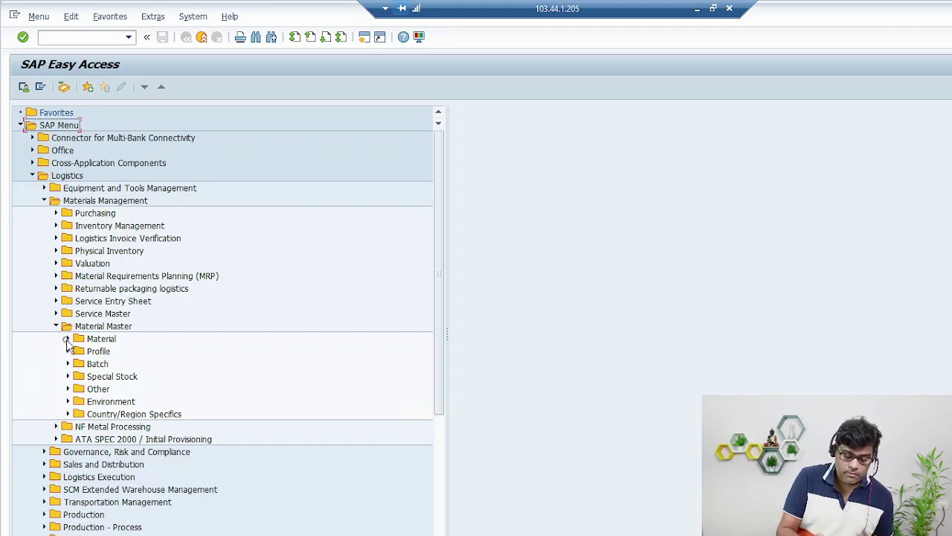
left_click(67, 339)
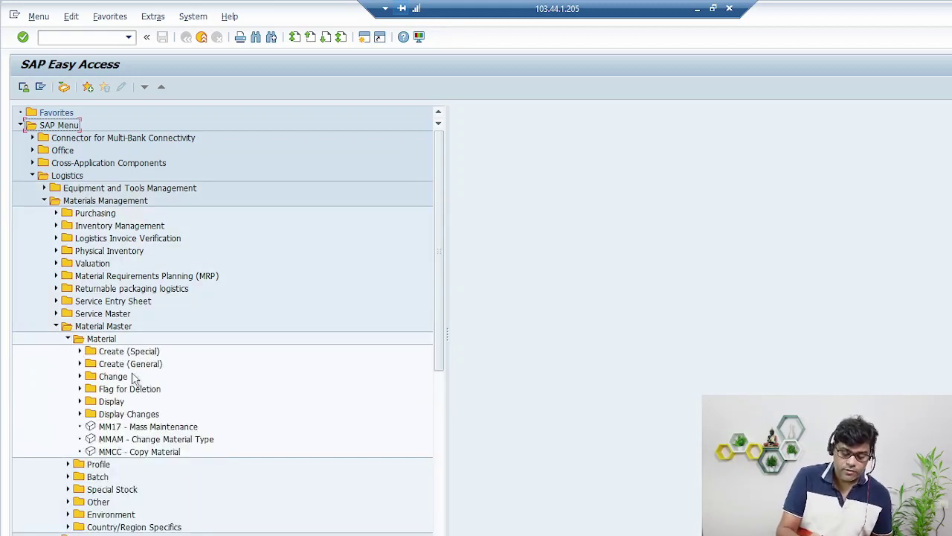
left_click(80, 364)
double_click(162, 377)
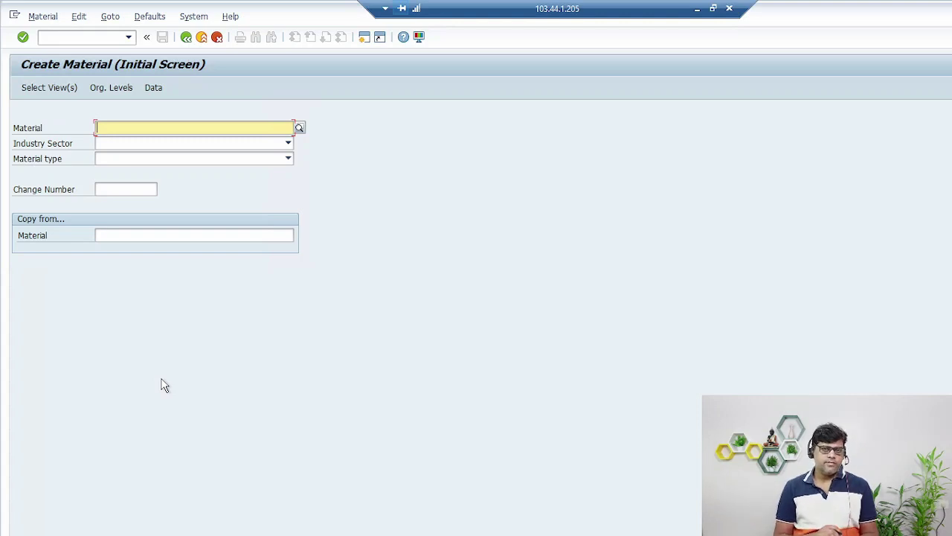
Choose Mechanical engineering as Industry Sector and bring up the Material type choices.
key("Tab")
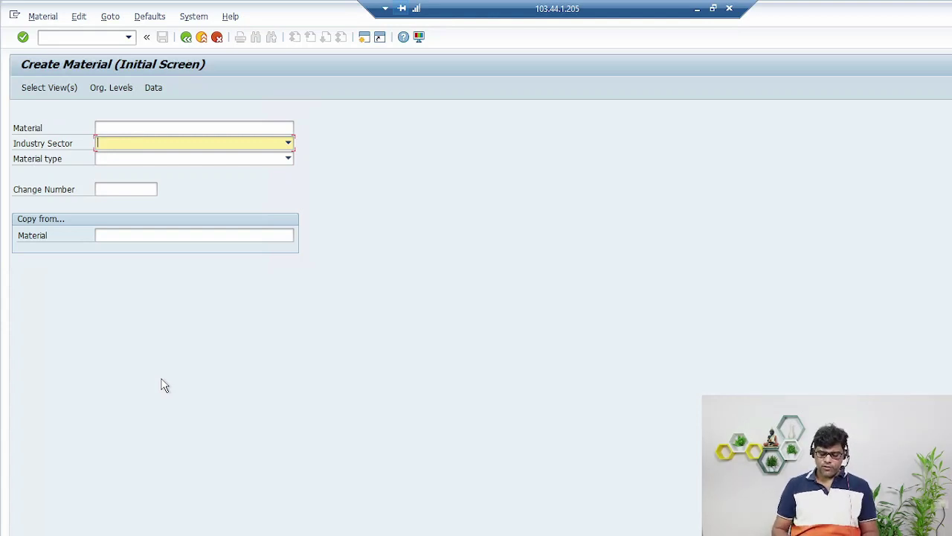
left_click(288, 143)
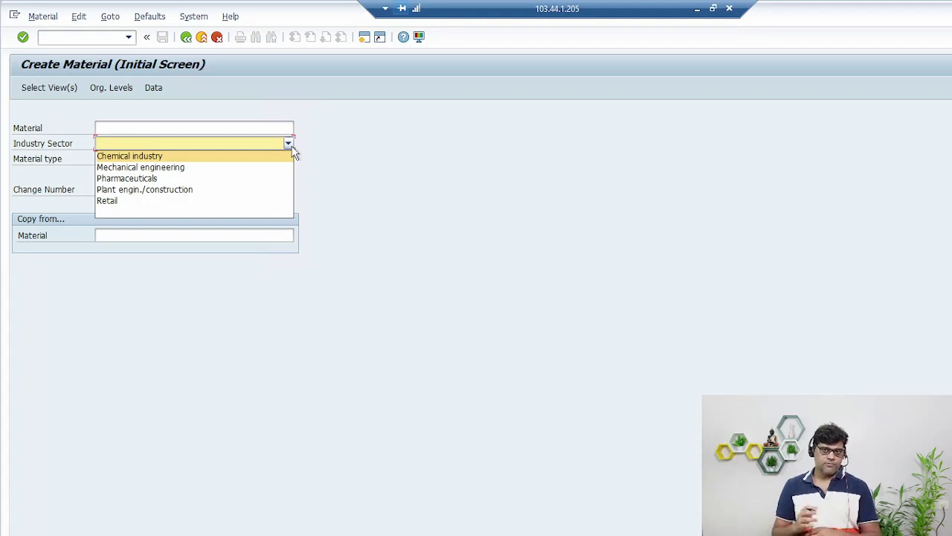
left_click(146, 168)
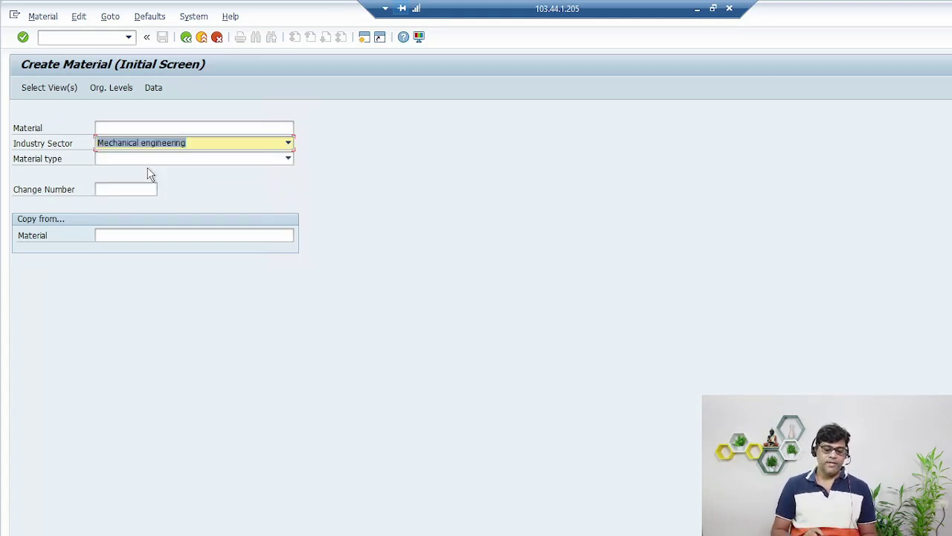
key("Tab")
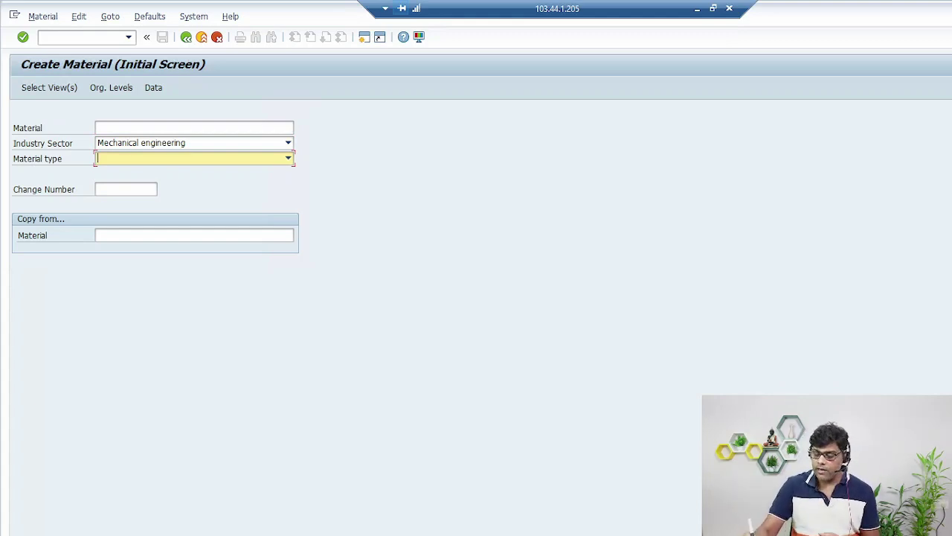
mouse_move(498, 296)
left_mouse_down()
mouse_move(525, 331)
mouse_move(576, 303)
mouse_move(580, 281)
mouse_move(621, 283)
mouse_move(689, 247)
left_mouse_up()
left_click_drag(538, 366, 744, 268)
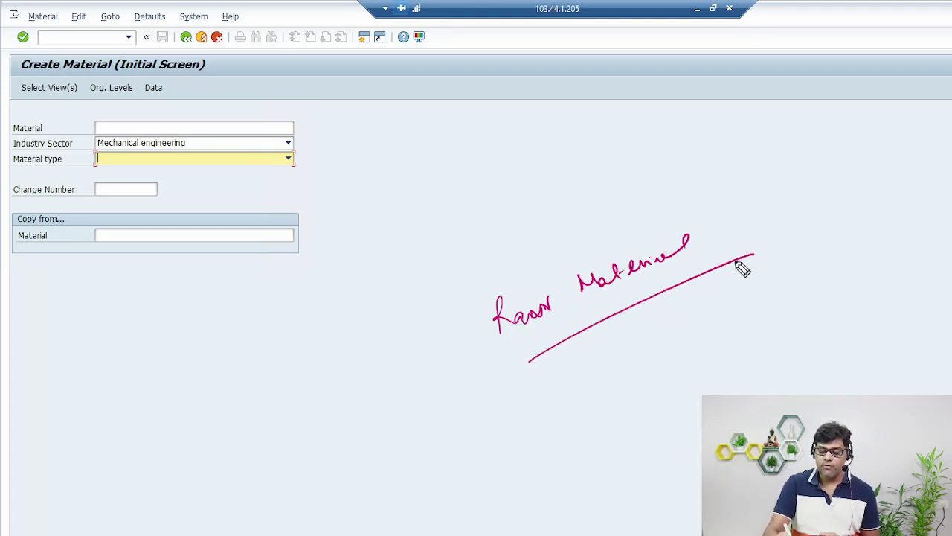
left_click_drag(31, 181, 100, 165)
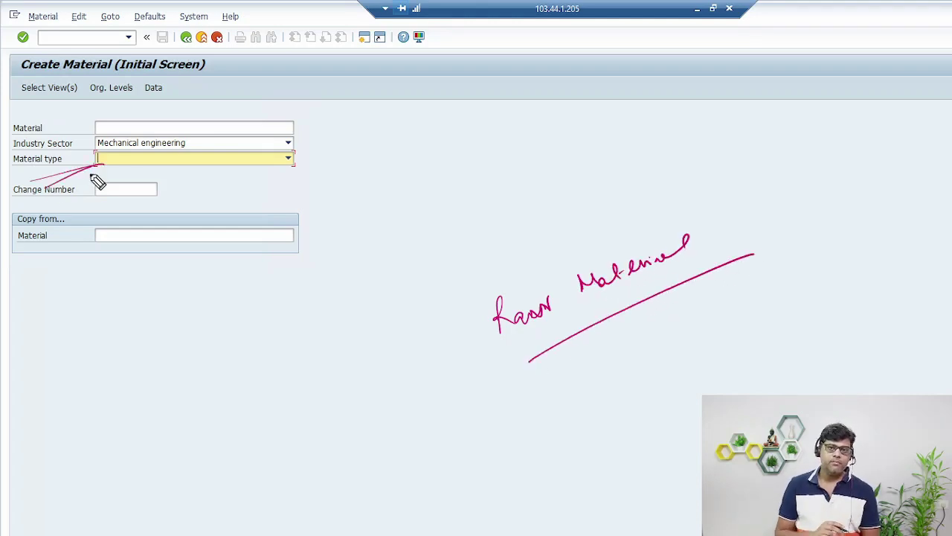
key("Escape")
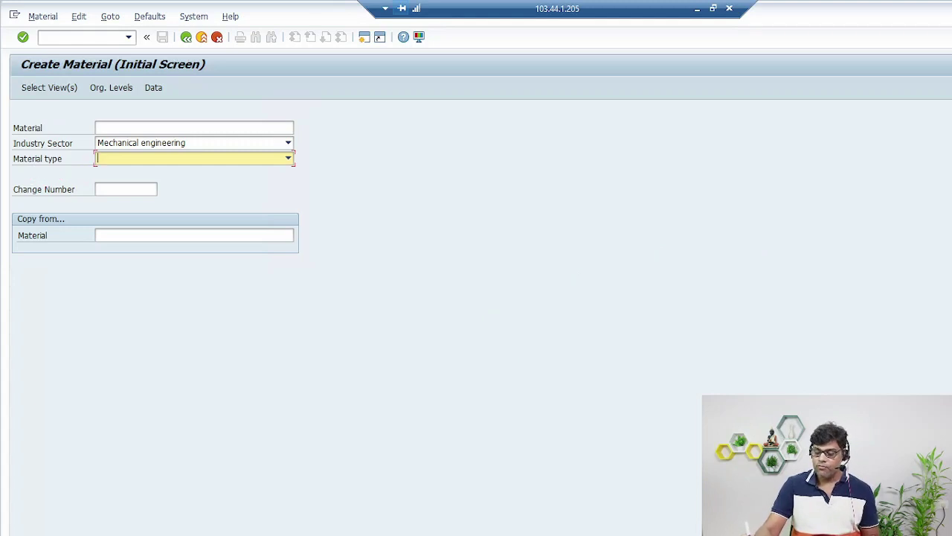
left_click(206, 163)
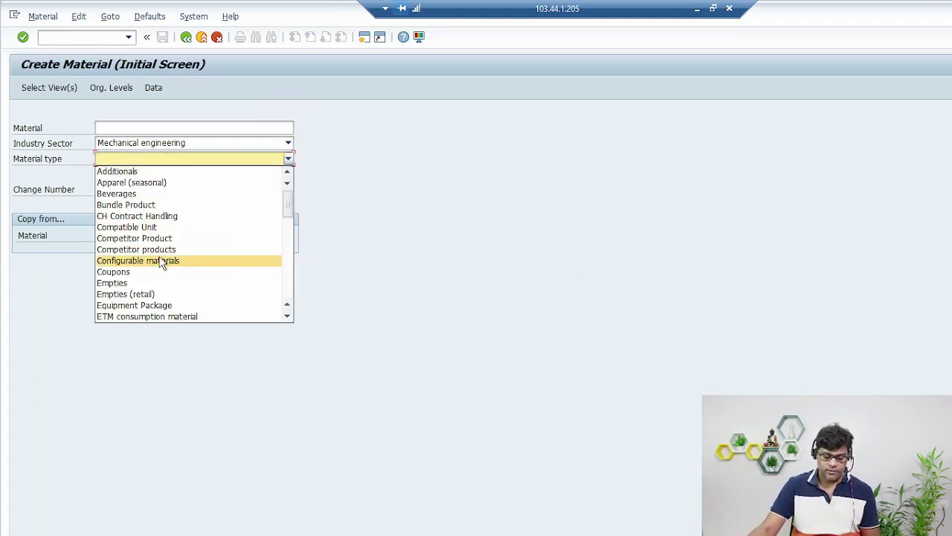
Pick Raw materials as the material type and bring up the Select View(s) dialog.
scroll(159, 262, "down", 5)
left_click(138, 318)
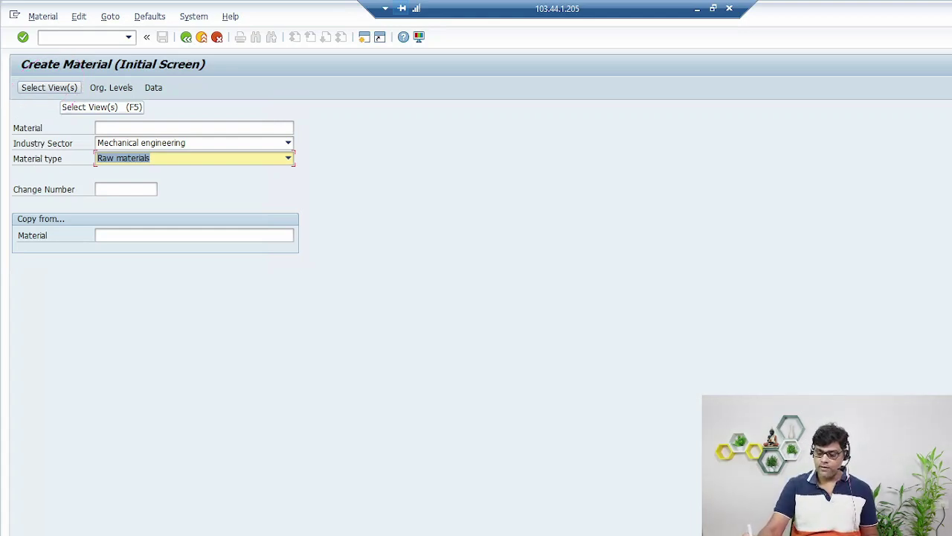
left_click(53, 87)
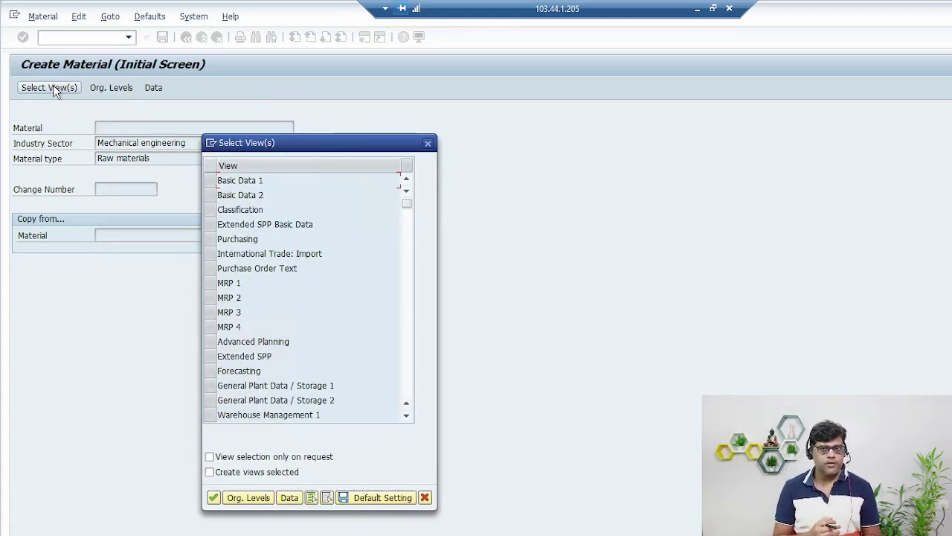
Mark the Basic Data 1, Purchasing, General Plant Data / Storage 1 and Accounting 1 views.
left_click(213, 181)
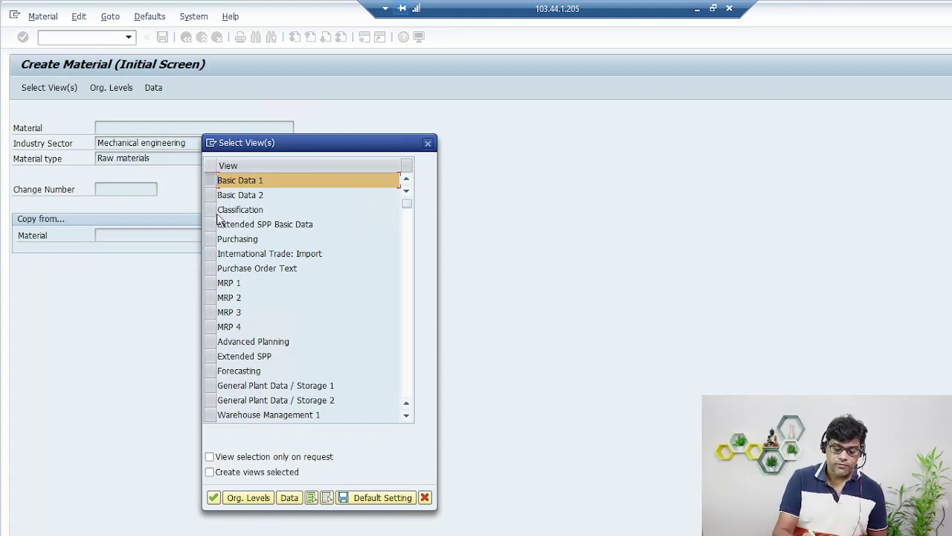
left_click(211, 239)
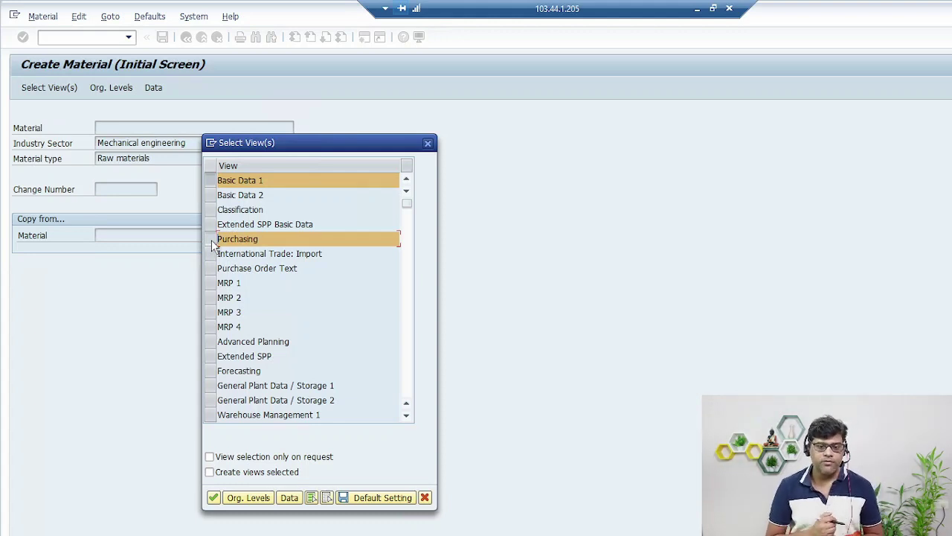
left_click(212, 387)
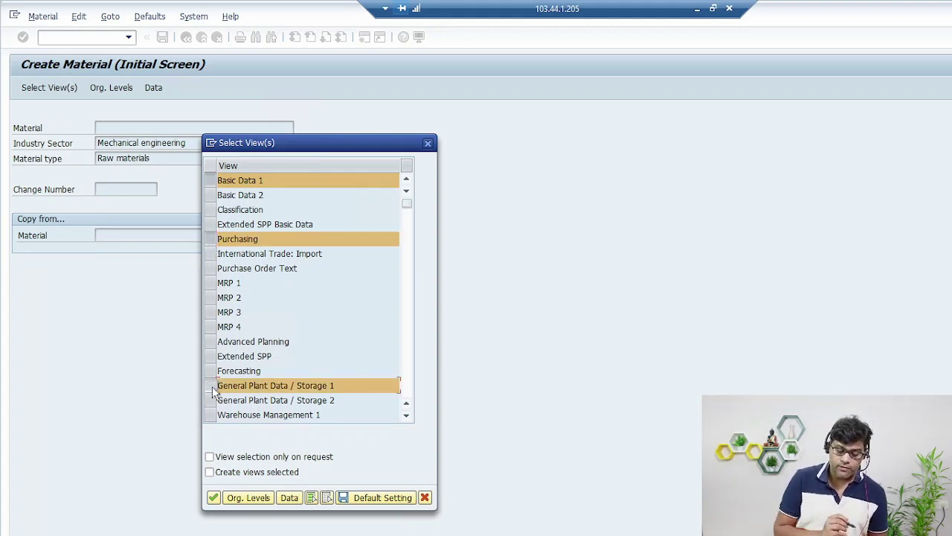
left_click(406, 415)
left_click(406, 415)
left_click(406, 415)
left_click(406, 415)
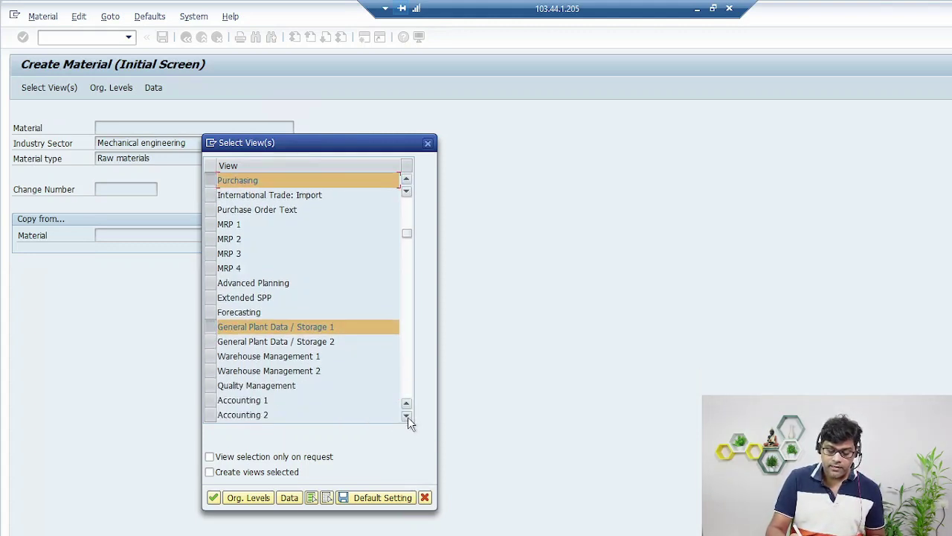
left_click(211, 400)
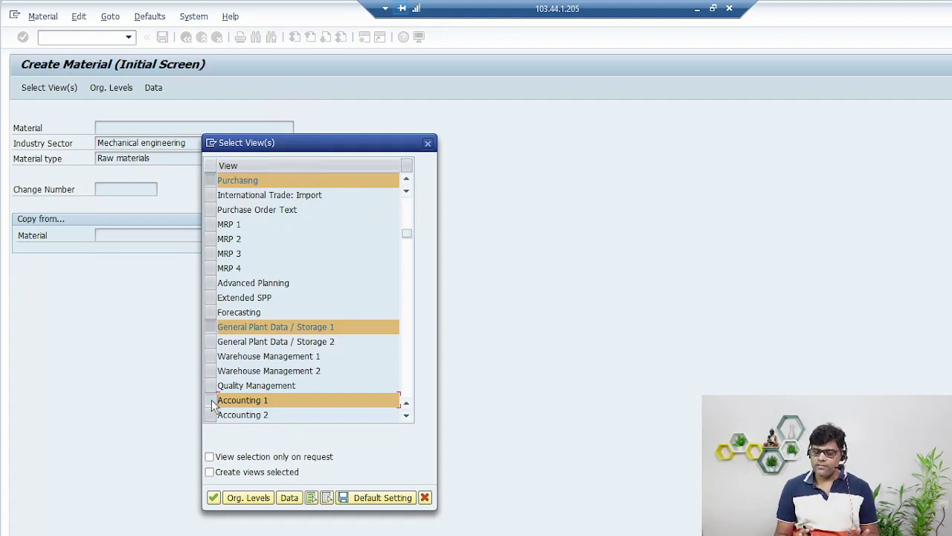
left_click(407, 417)
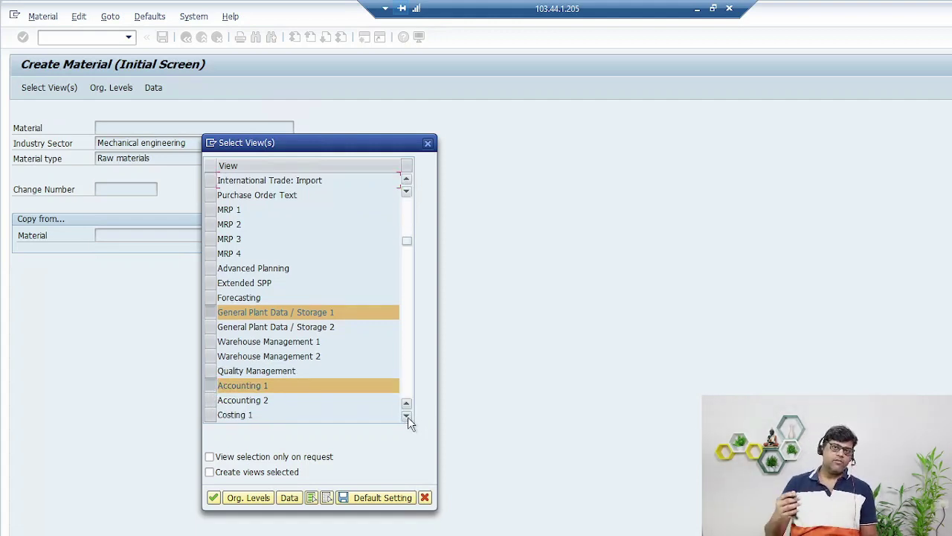
left_click(236, 498)
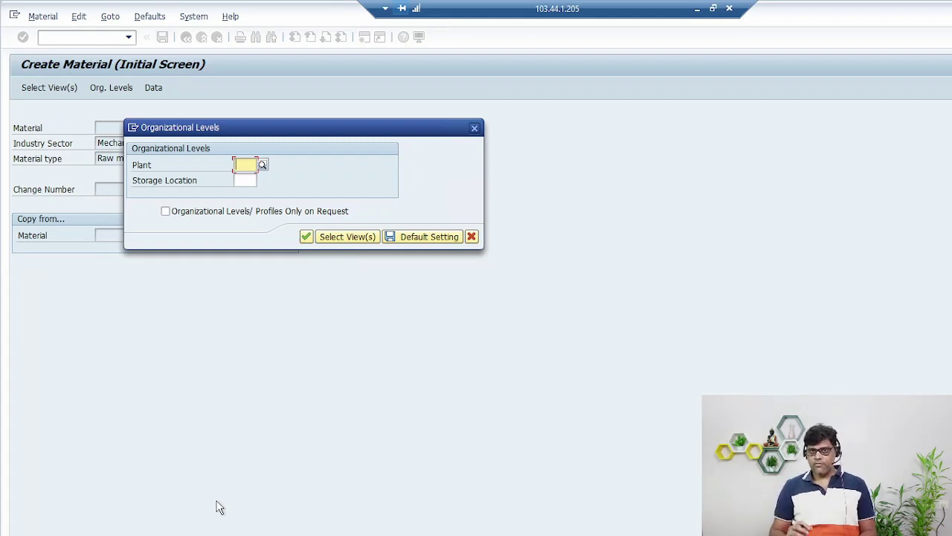
Enter plant Z005 and storage location Z015, then confirm the organizational levels.
type("Z005")
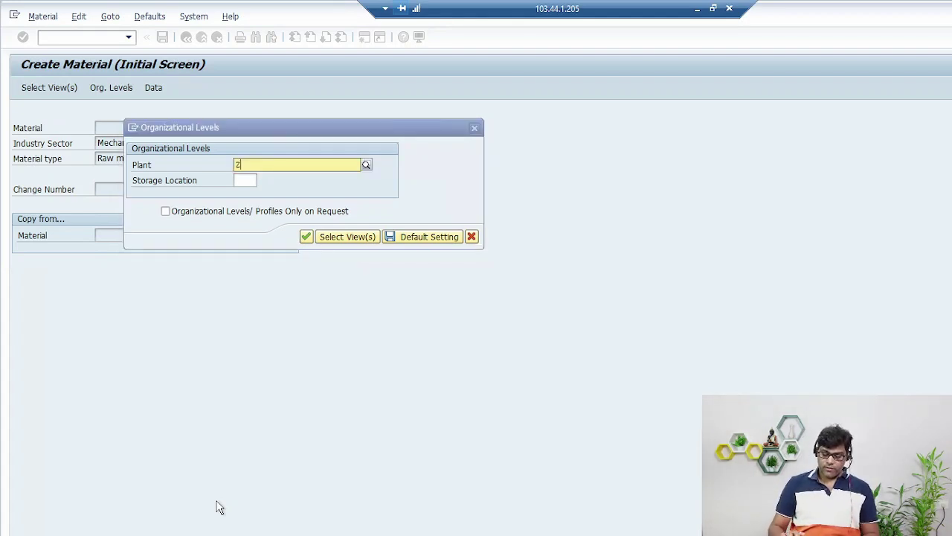
key("Tab")
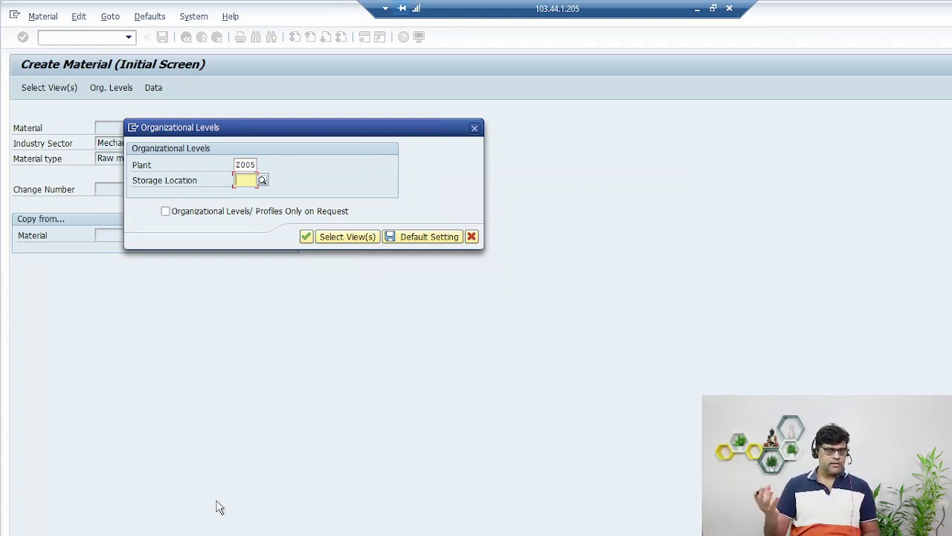
type("Z015")
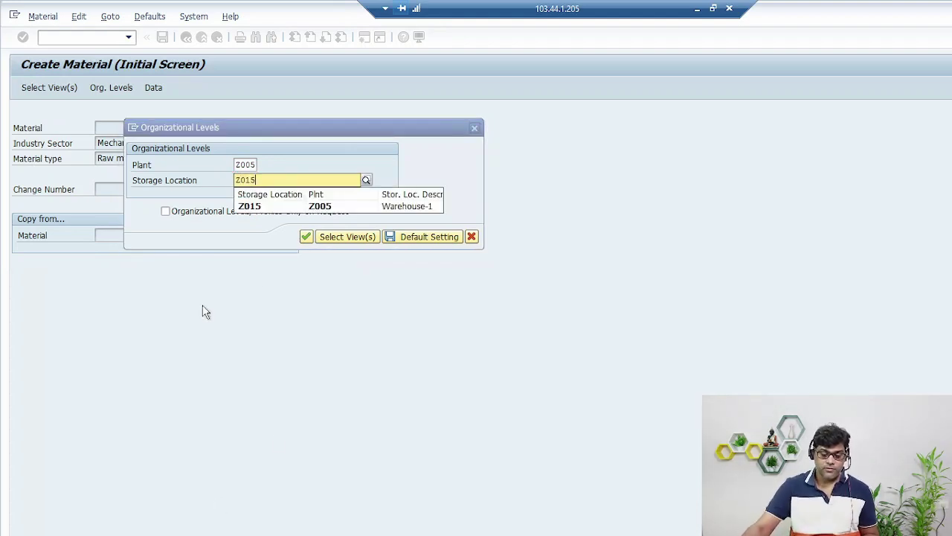
left_click(261, 204)
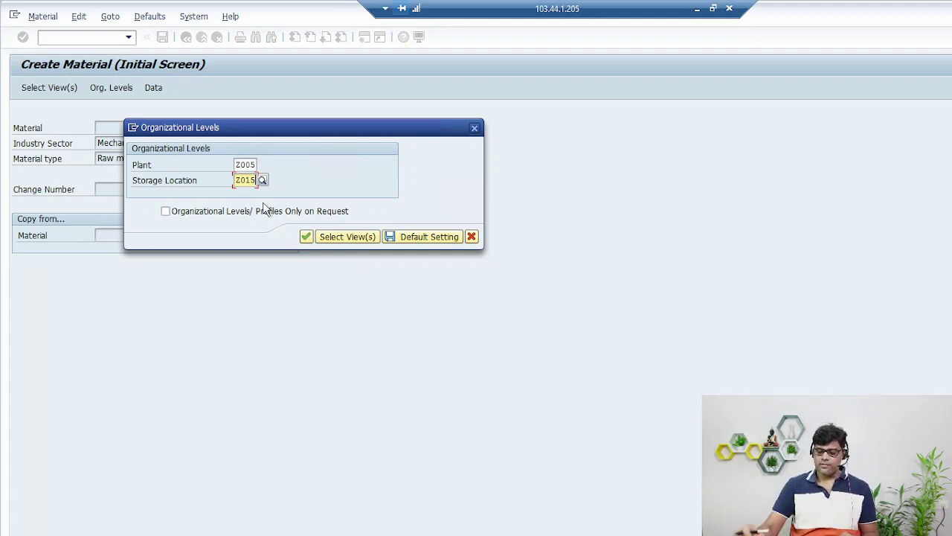
left_click(307, 236)
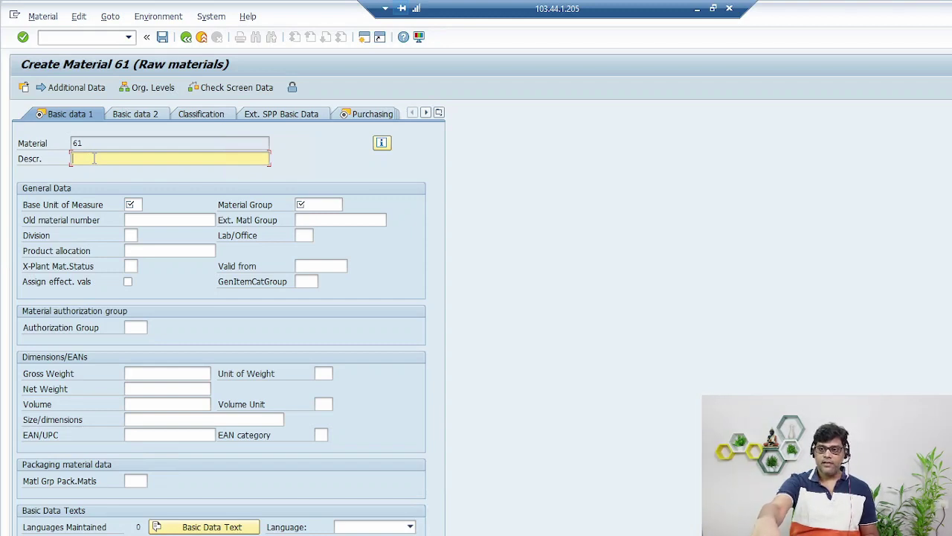
Enter the description 'Plastic Sheet' and base unit EA.
type("pLAST")
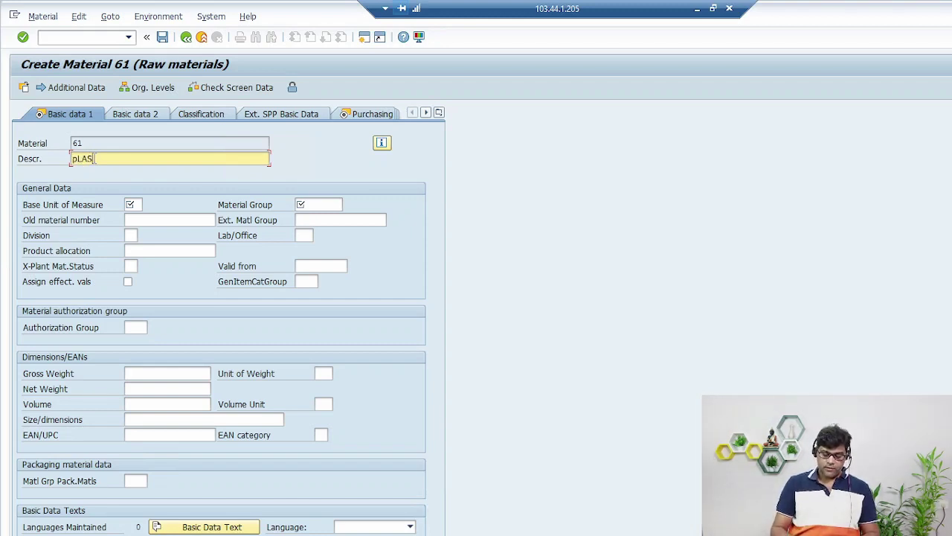
key("BackSpace")
key("BackSpace")
key("BackSpace")
key("BackSpace")
key("BackSpace")
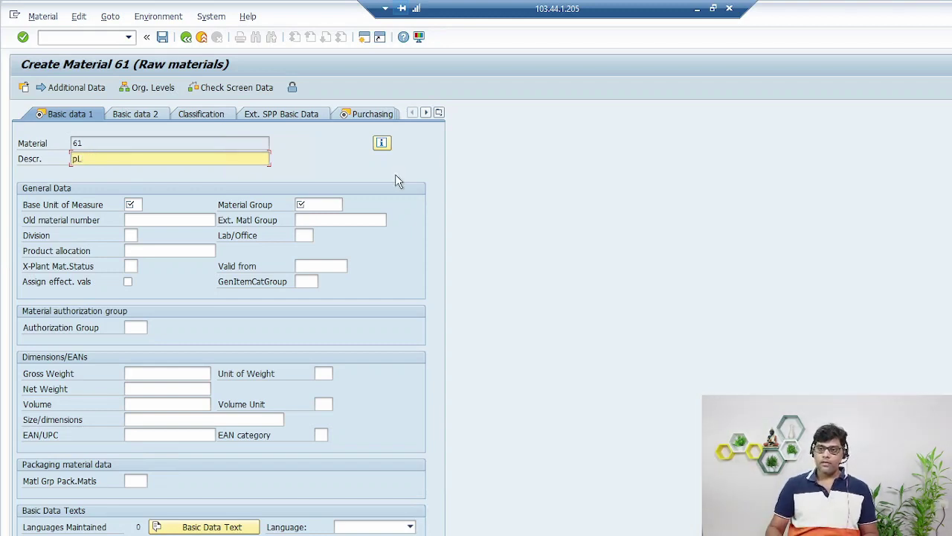
type("Plast")
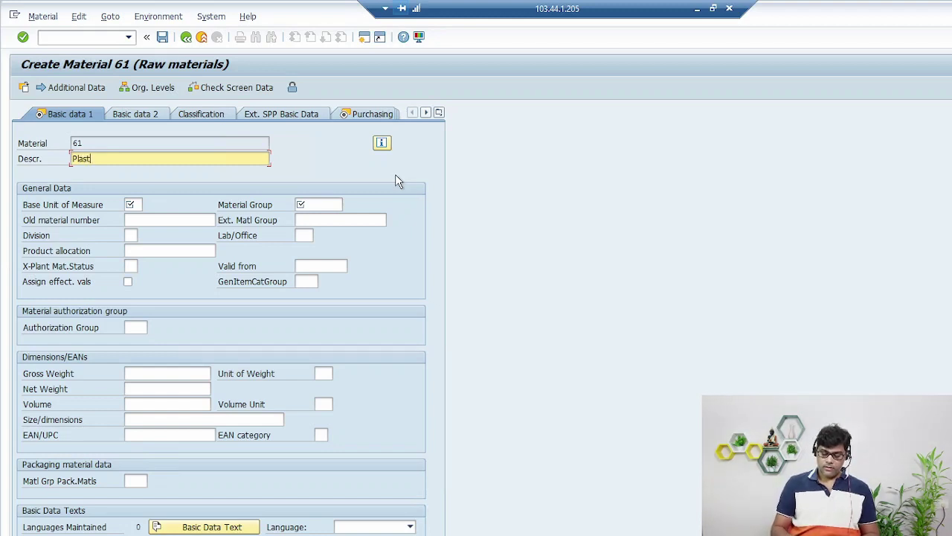
type("ic Sheet")
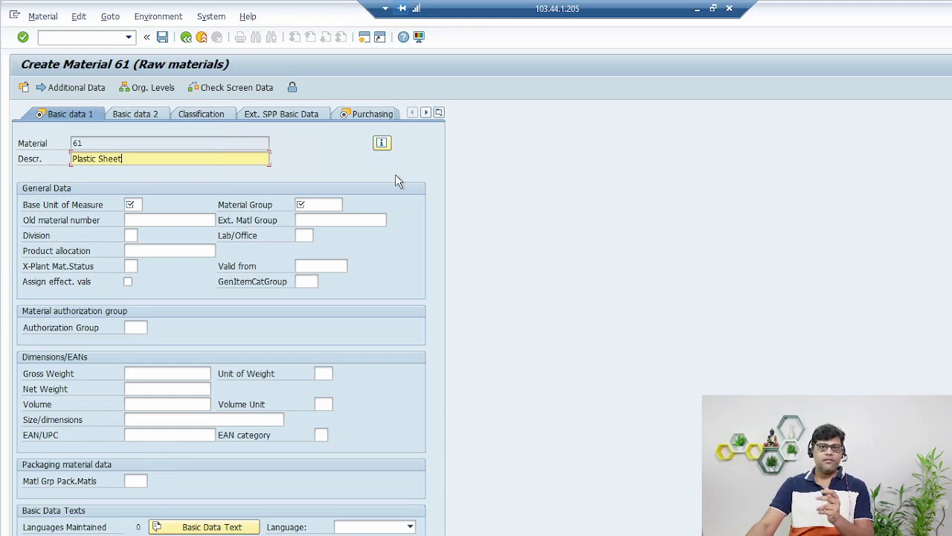
key("Tab")
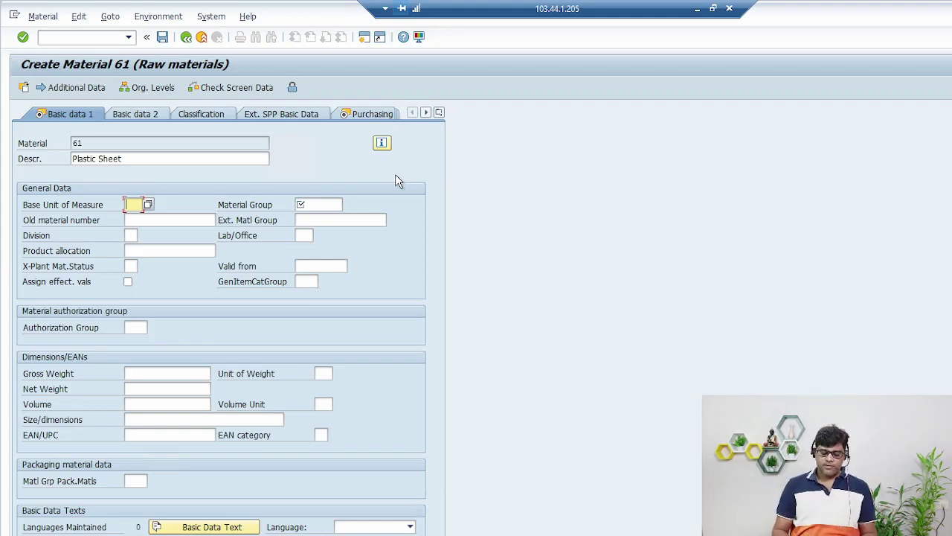
type("EA")
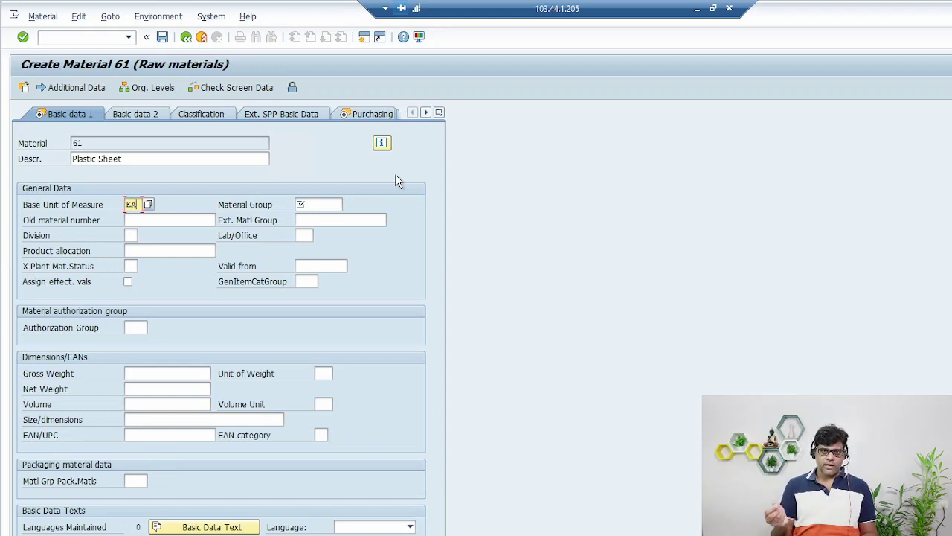
key("Tab")
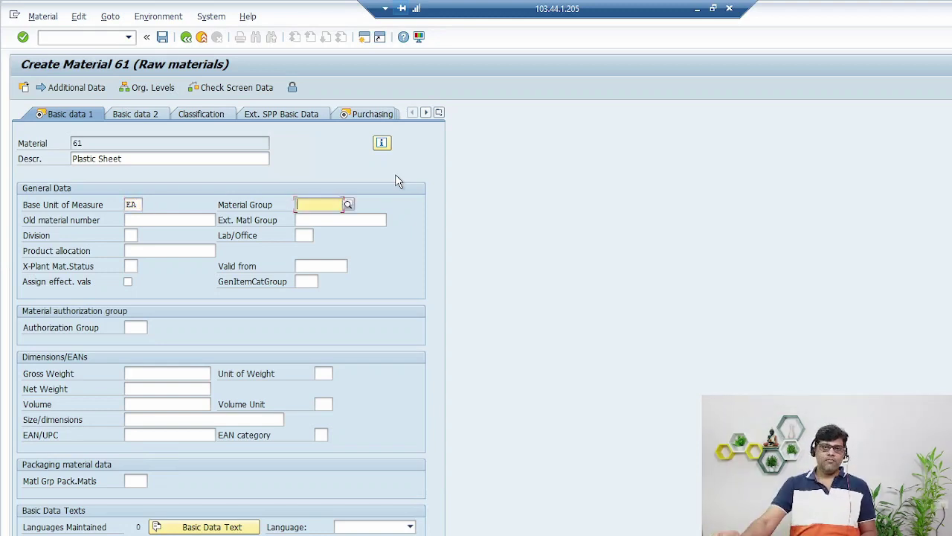
Set Material Group G0001 and Division TE from their value lists.
left_click(349, 203)
left_click(402, 298)
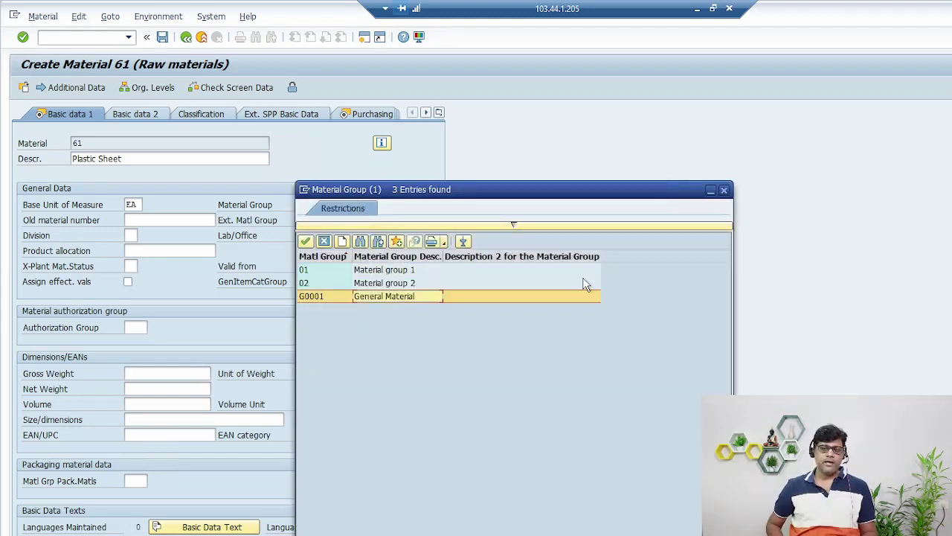
double_click(424, 296)
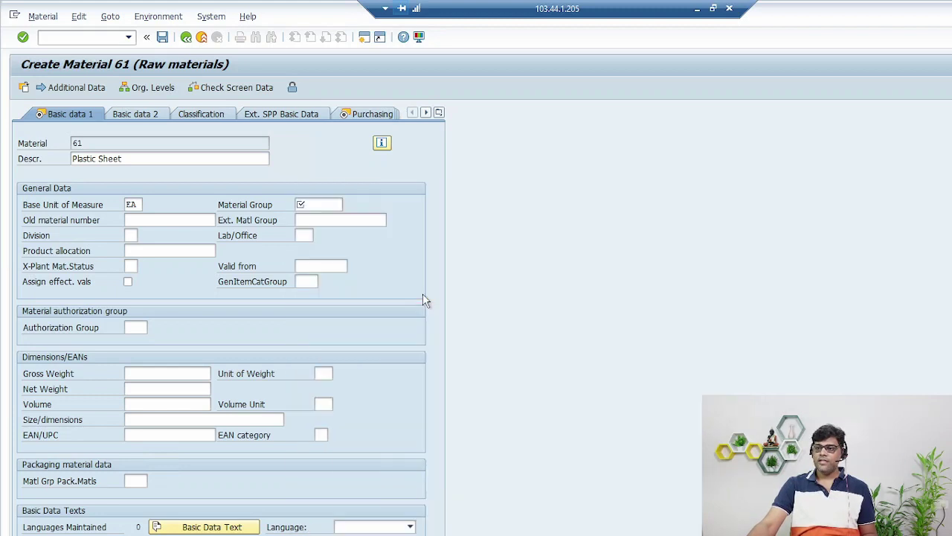
key("Tab")
key("Tab")
key("Tab")
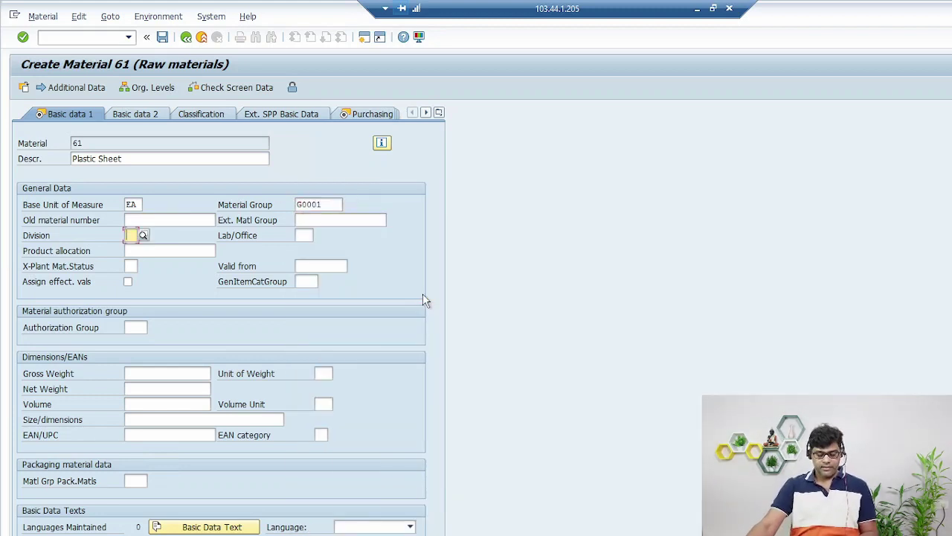
key("F4")
left_click(179, 318)
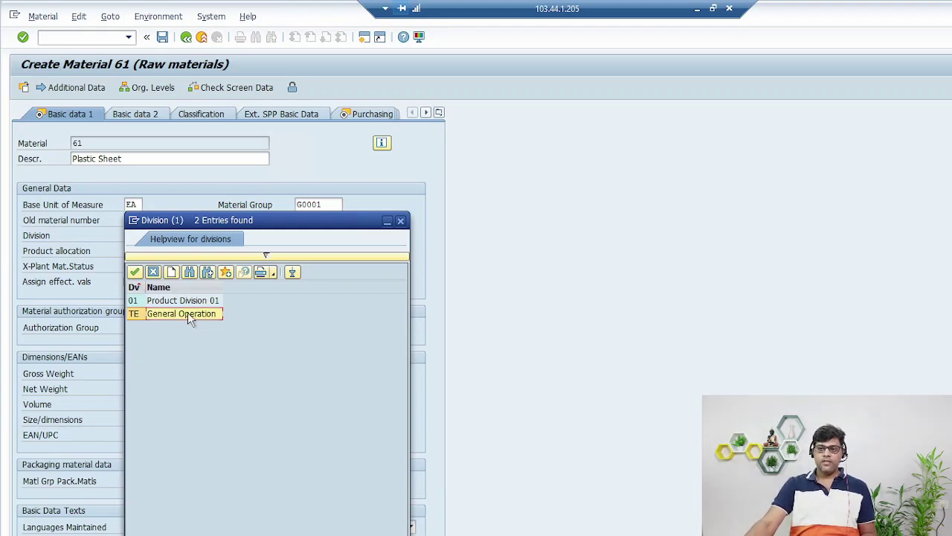
double_click(190, 318)
Set the general item category group to NORM by searching its value list.
key("Tab")
key("Tab")
key("Tab")
key("Tab")
key("Tab")
key("Tab")
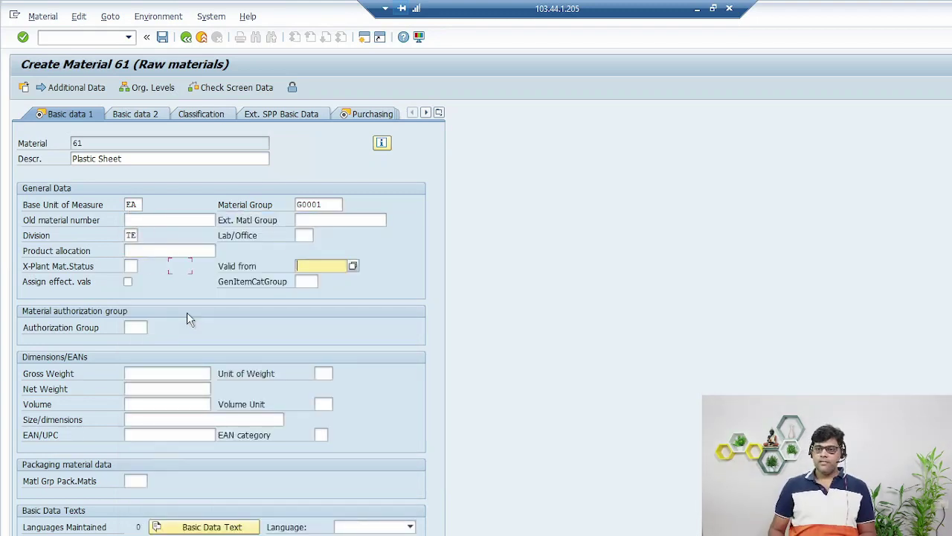
key("shift+Tab")
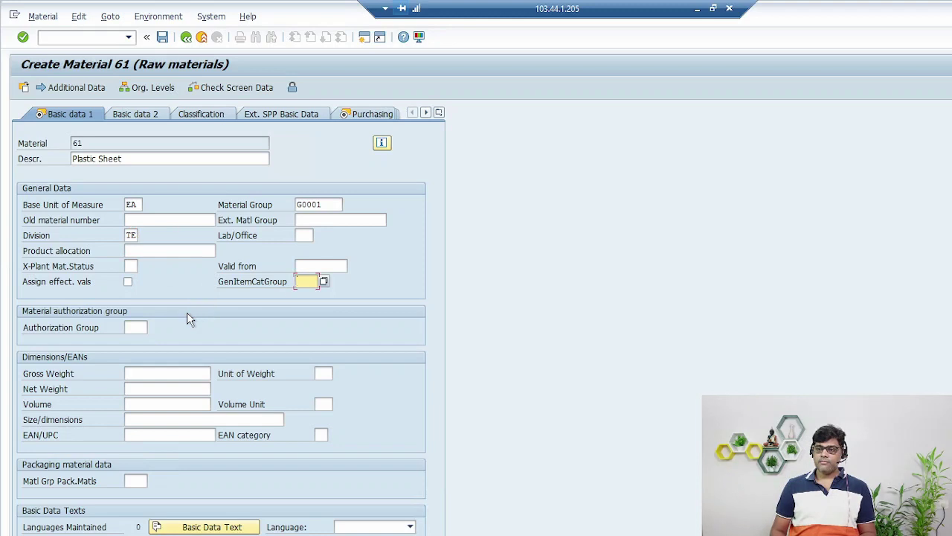
key("F4")
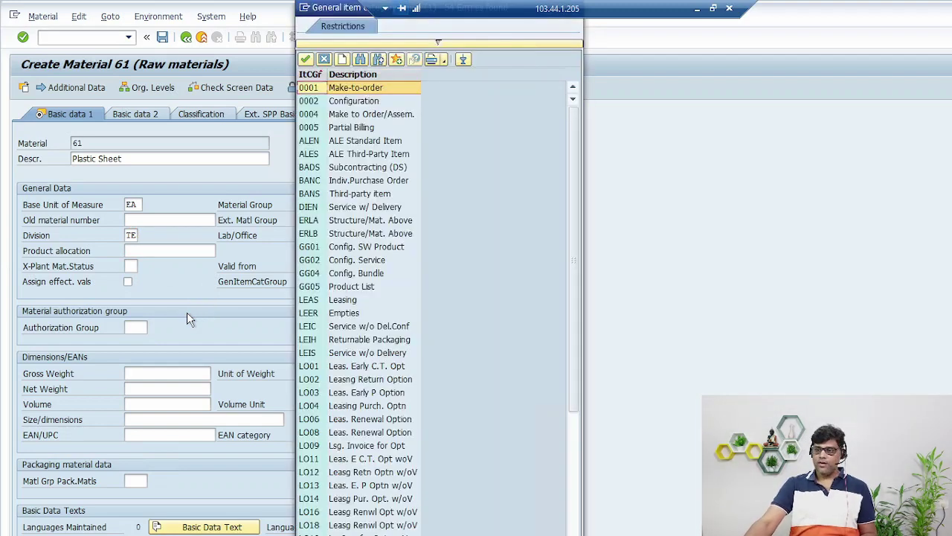
key("ctrl+f")
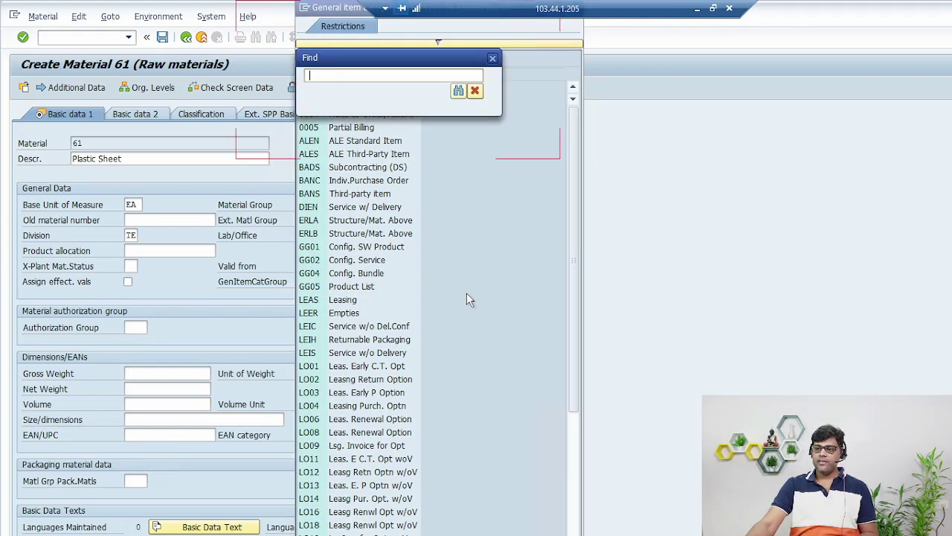
type("NORM")
key("Return")
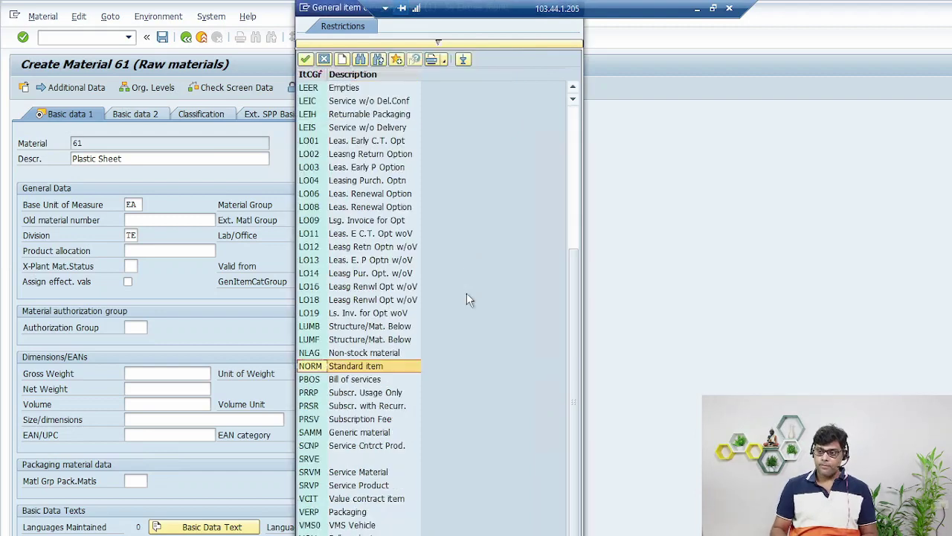
key("Return")
key("Return")
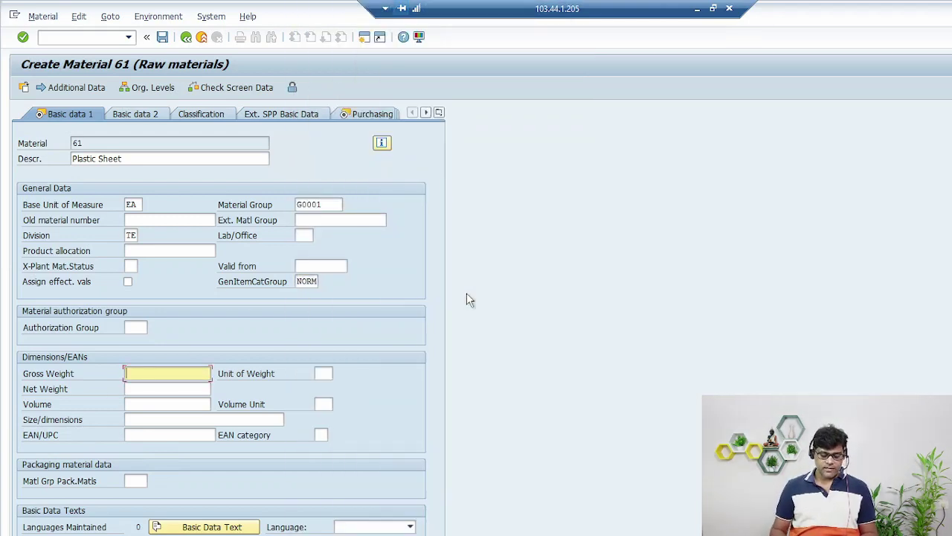
Enter gross weight 1, weight unit KG and net weight 1.
type("1")
key("Tab")
type("KG")
key("Tab")
type("1")
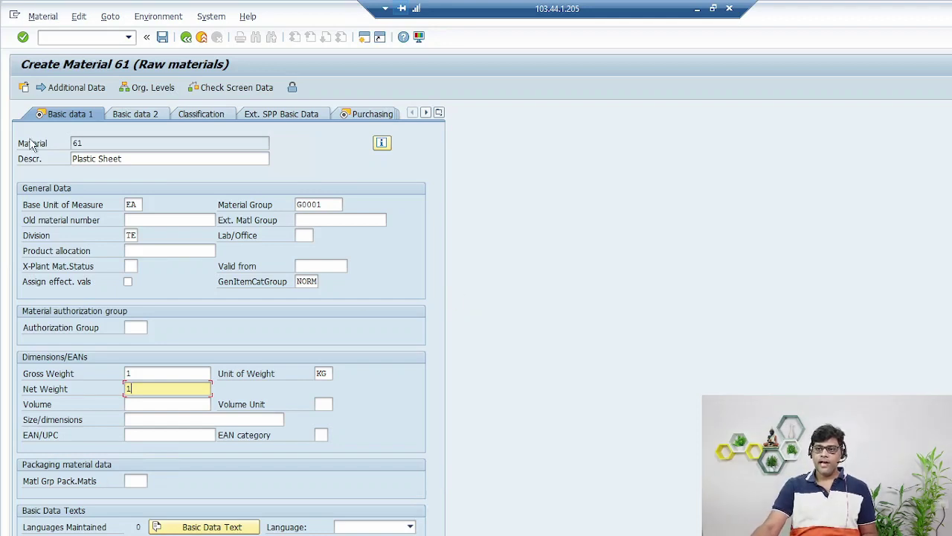
Set purchasing group TEP on the Purchasing view and advance to Accounting 1.
left_click(372, 115)
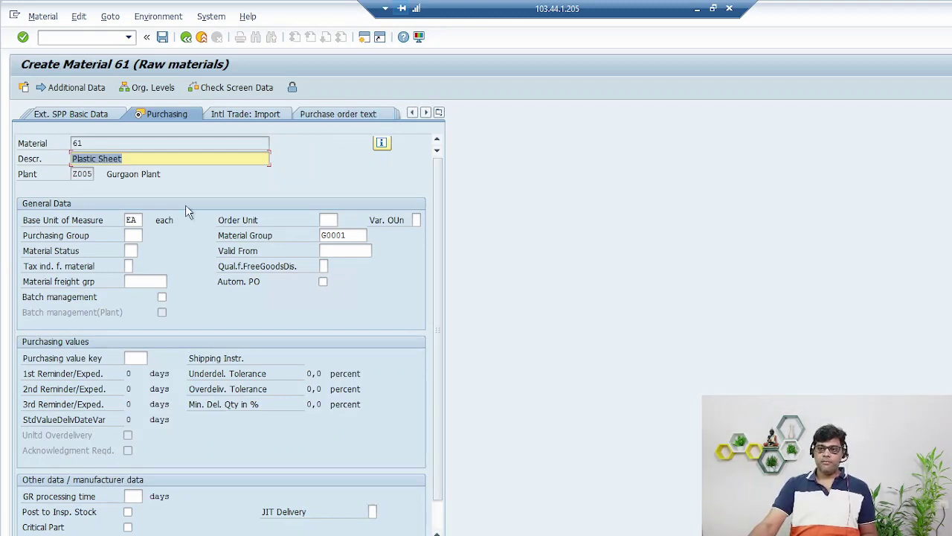
left_click(132, 236)
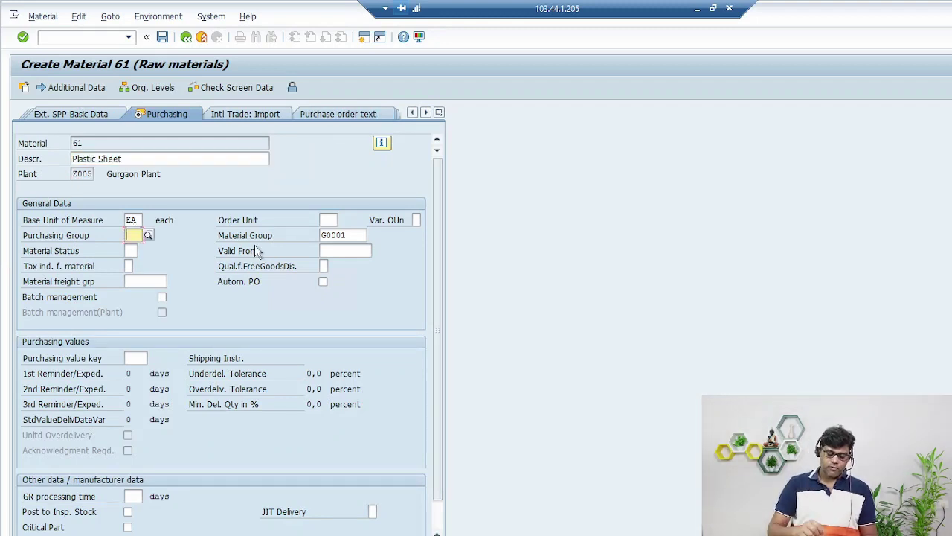
type("TEP")
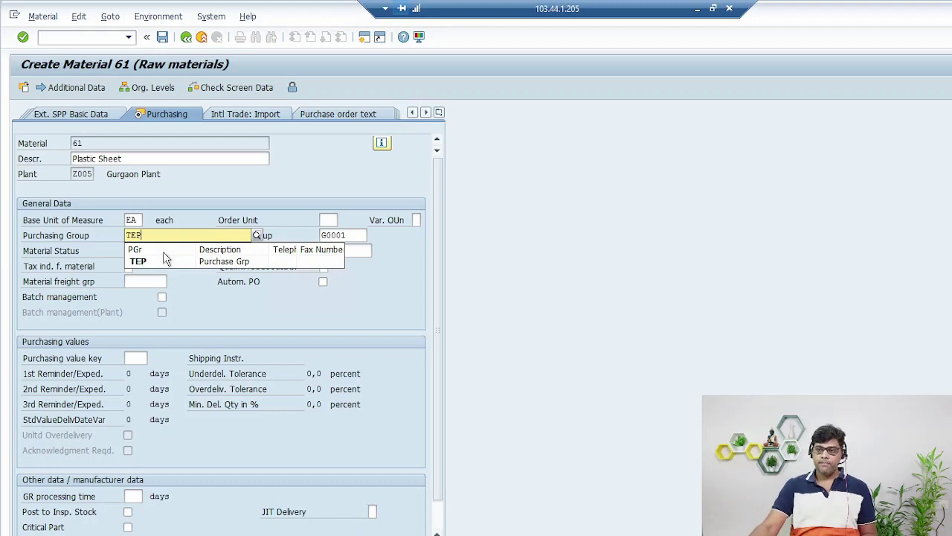
left_click(153, 261)
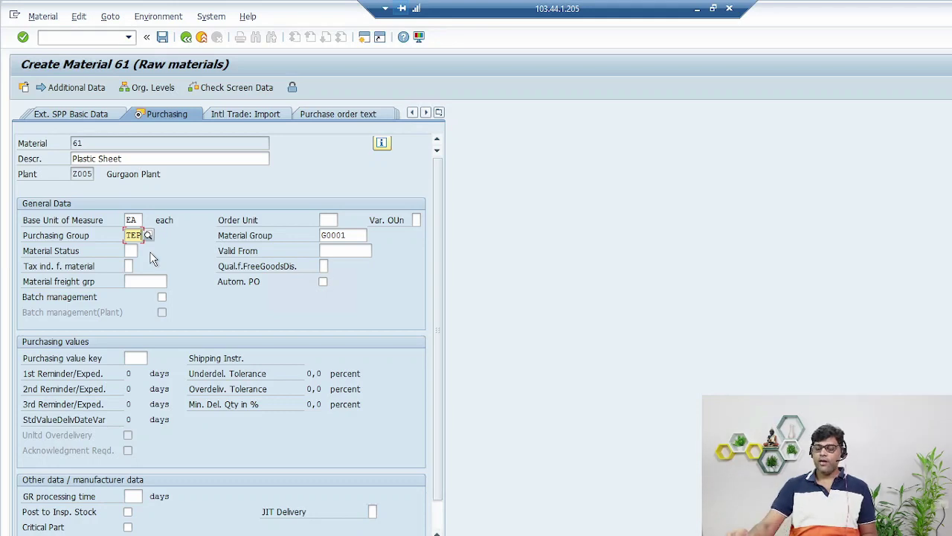
key("Return")
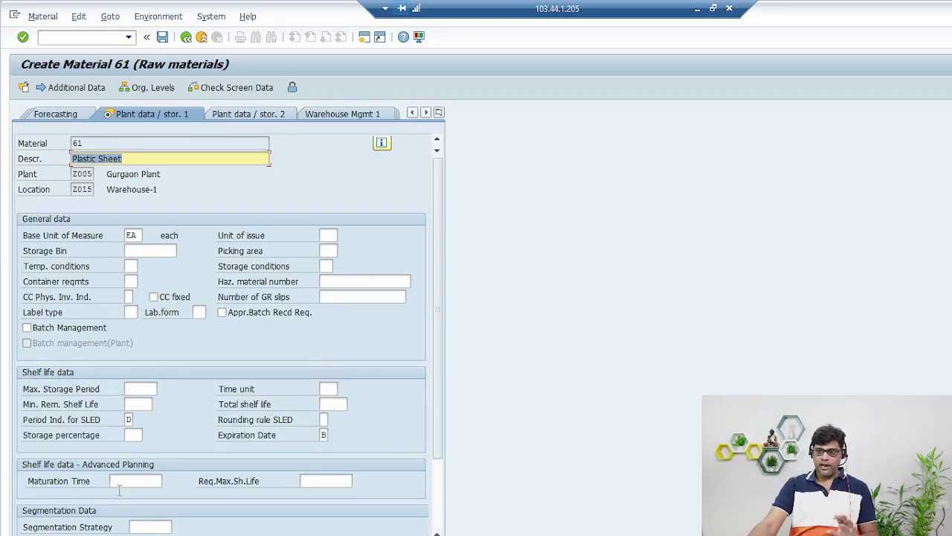
key("Return")
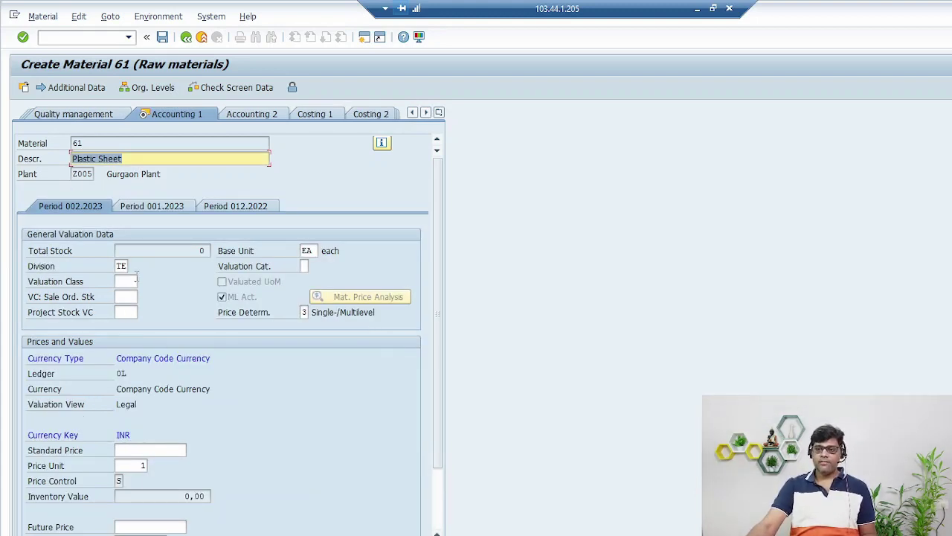
Enter 3000 in the Valuation Class field on Accounting 1.
left_click(128, 281)
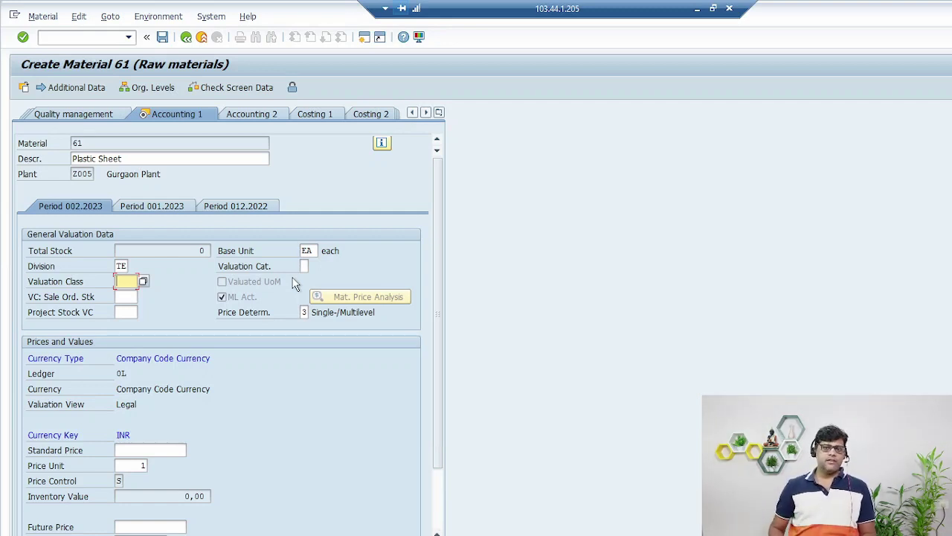
type("3000")
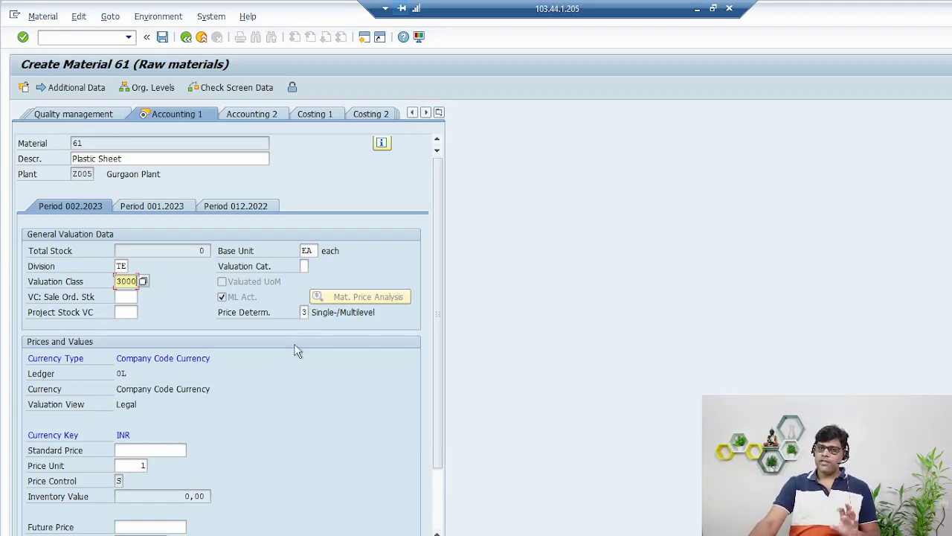
Set price determination to 2 Transaction-Based and price control to V moving average.
left_click(305, 313)
left_click(315, 313)
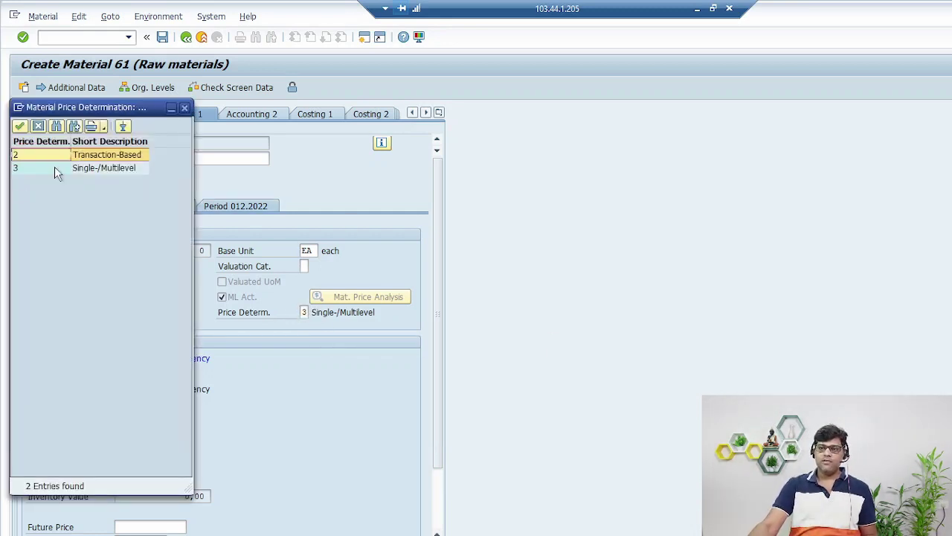
left_click(84, 154)
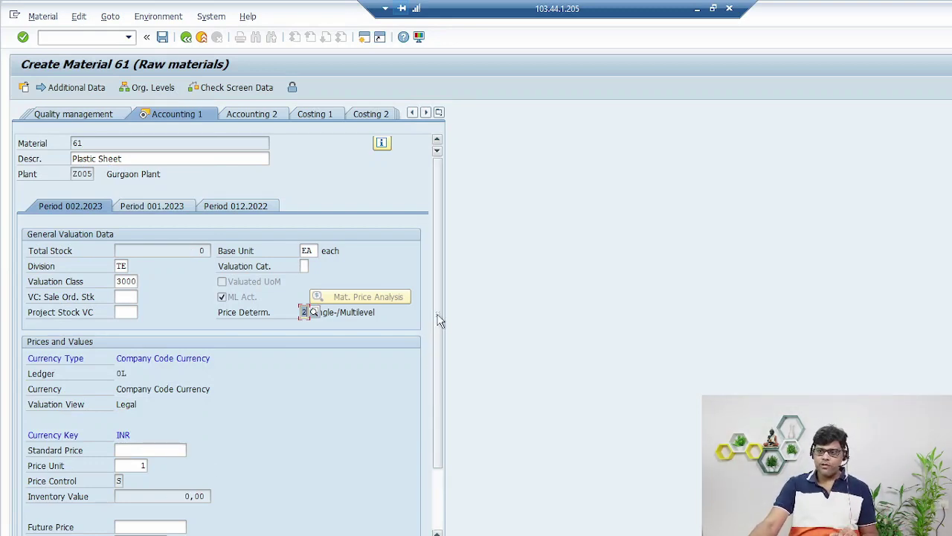
scroll(439, 352, "down", 2)
key("Return")
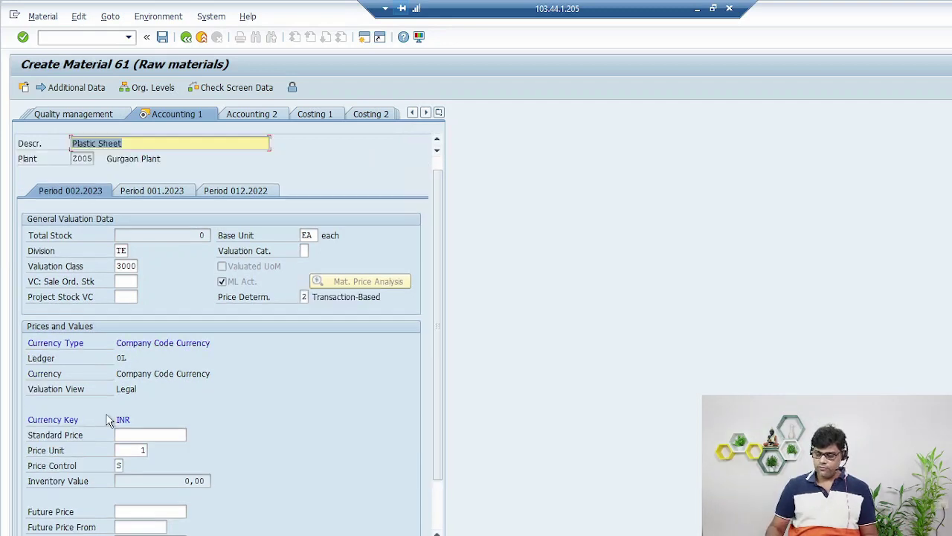
left_click(121, 465)
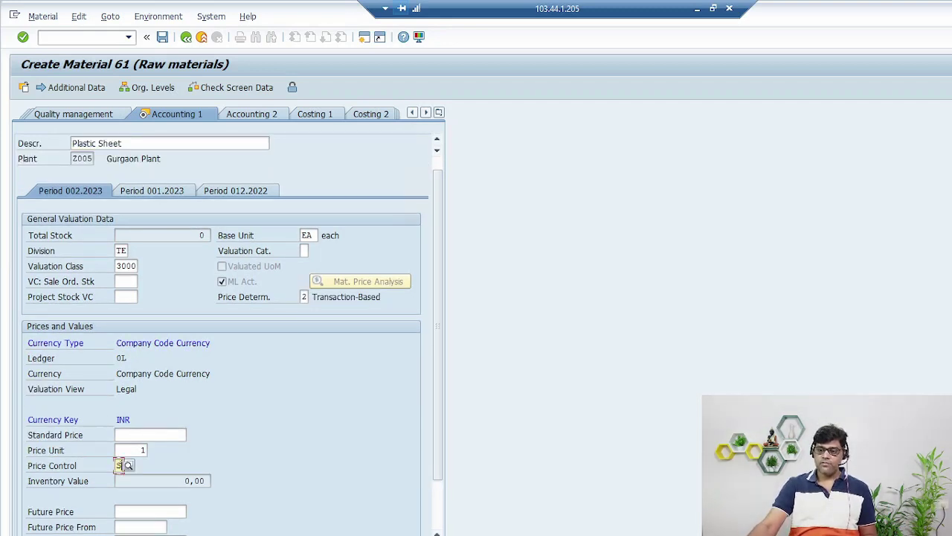
left_click(133, 465)
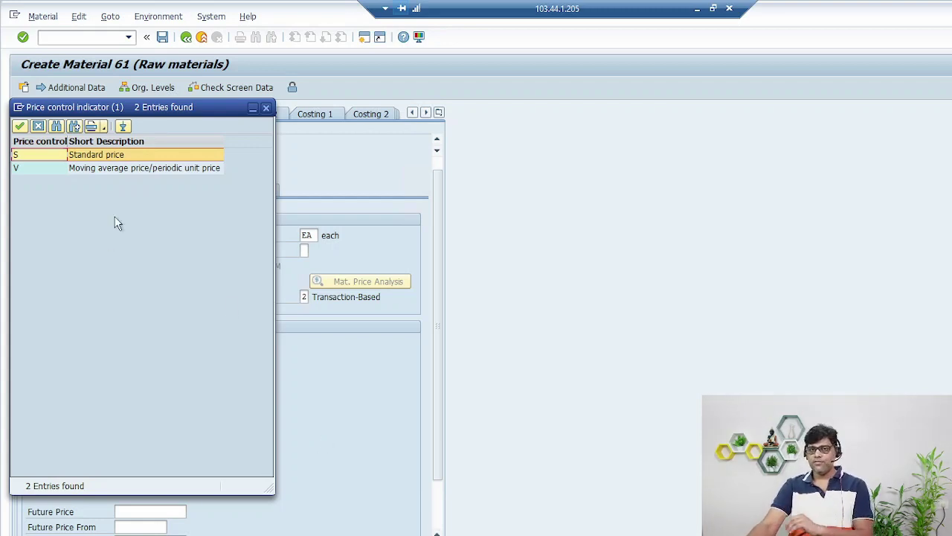
left_click(112, 168)
double_click(155, 169)
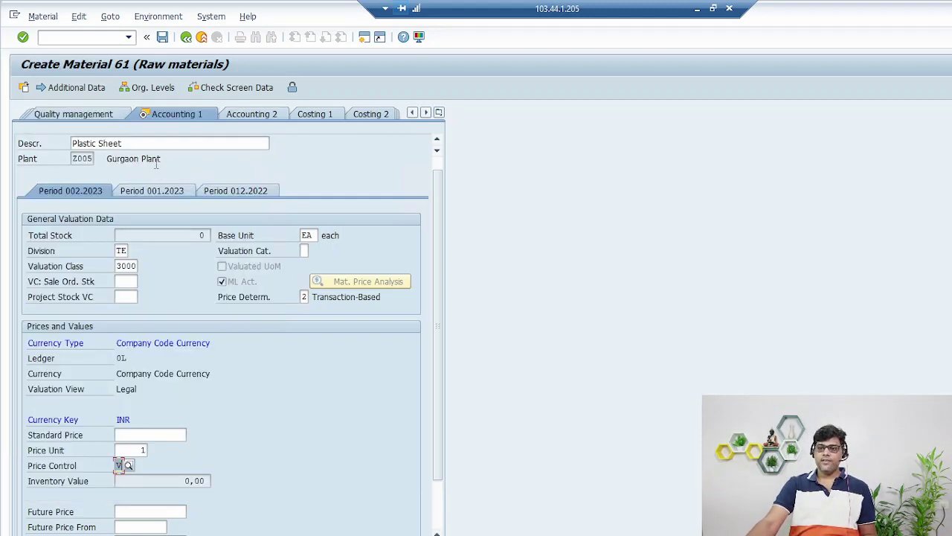
key("Return")
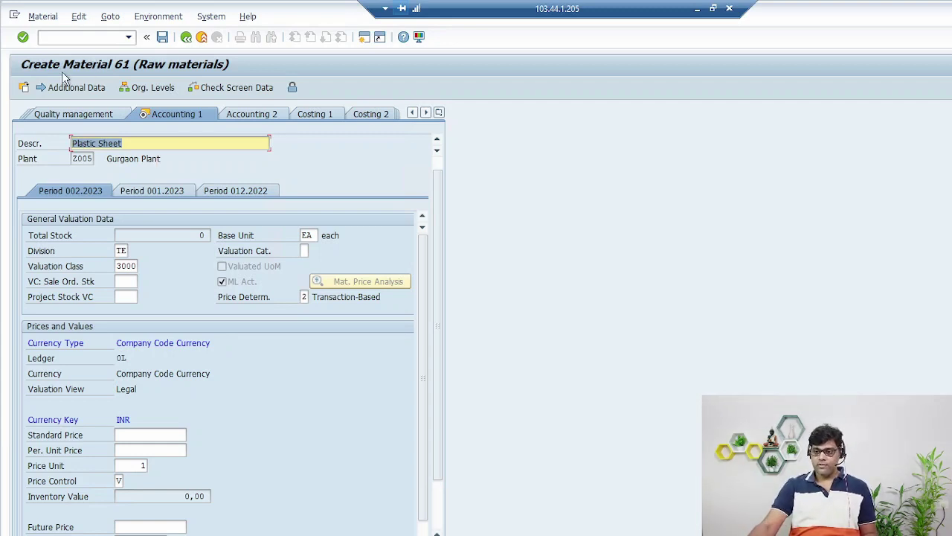
Save material 61 and go back to SAP Easy Access with F3.
left_click(163, 41)
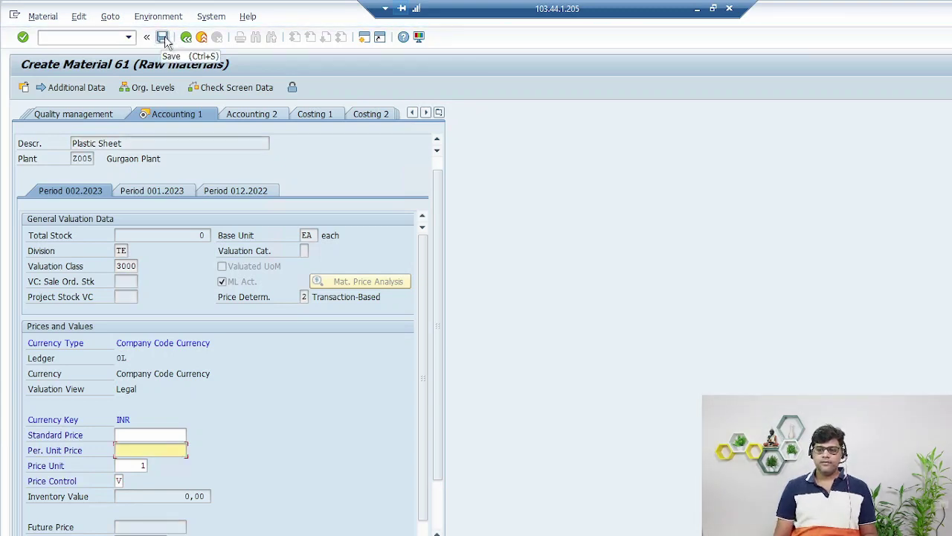
left_click(163, 37)
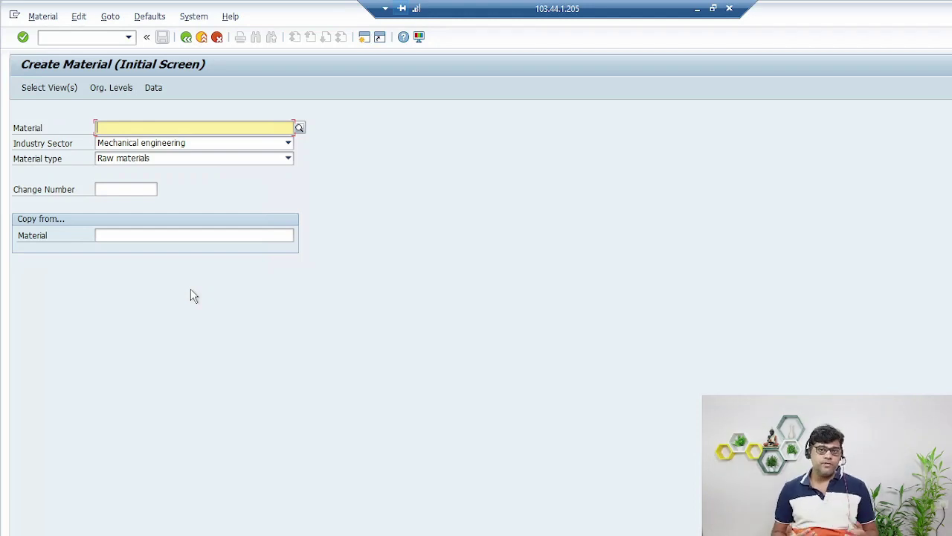
left_click(58, 36)
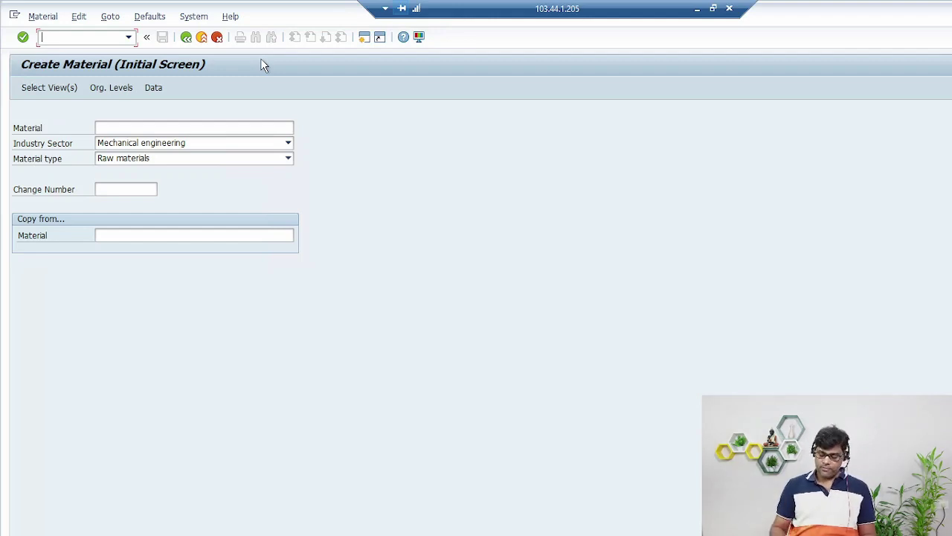
key("F3")
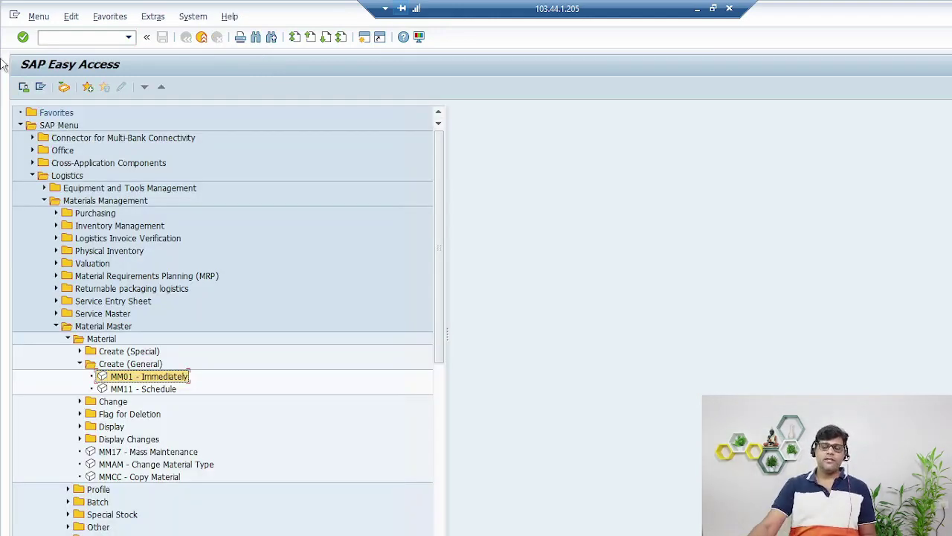
Start Display Material (MM03) with the Basic Data 1 and Accounting 1 views selected.
left_click(55, 38)
type("MM03")
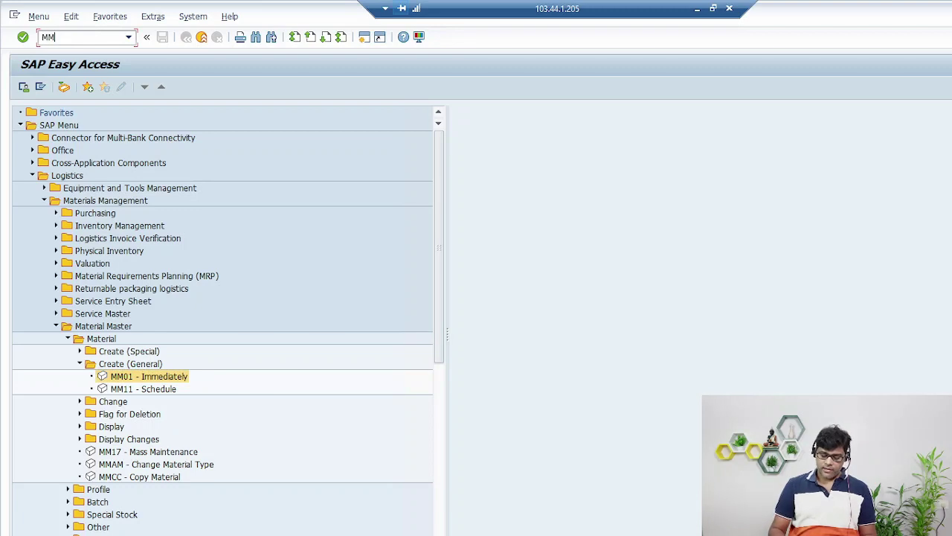
key("Return")
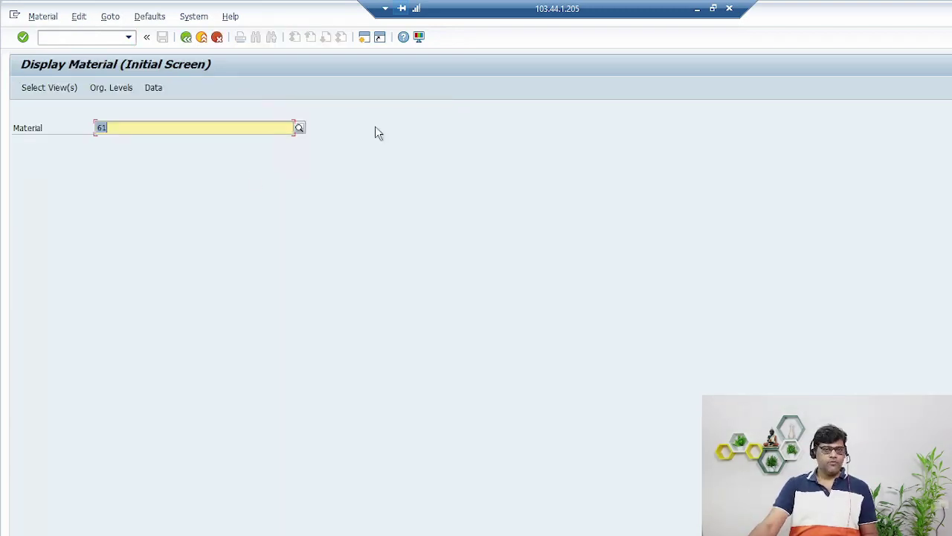
left_click(51, 89)
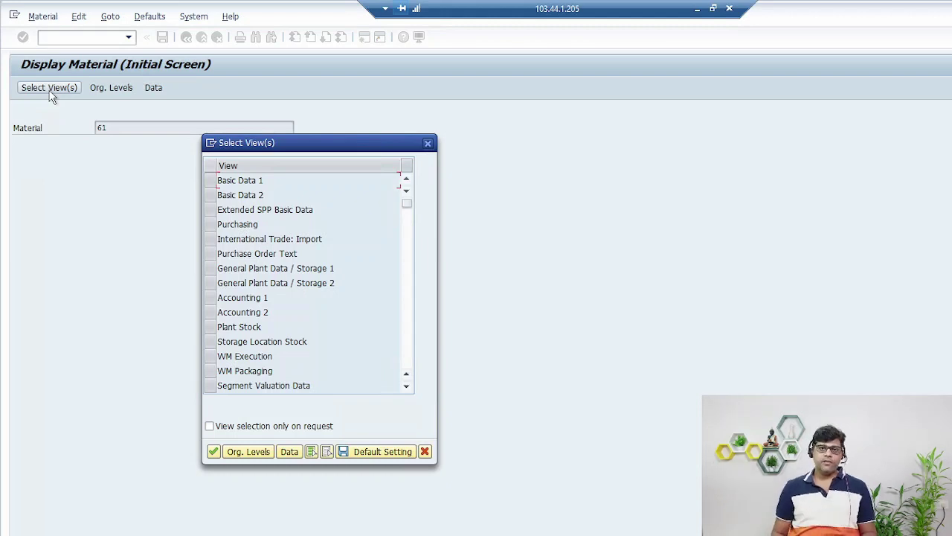
left_click(212, 183)
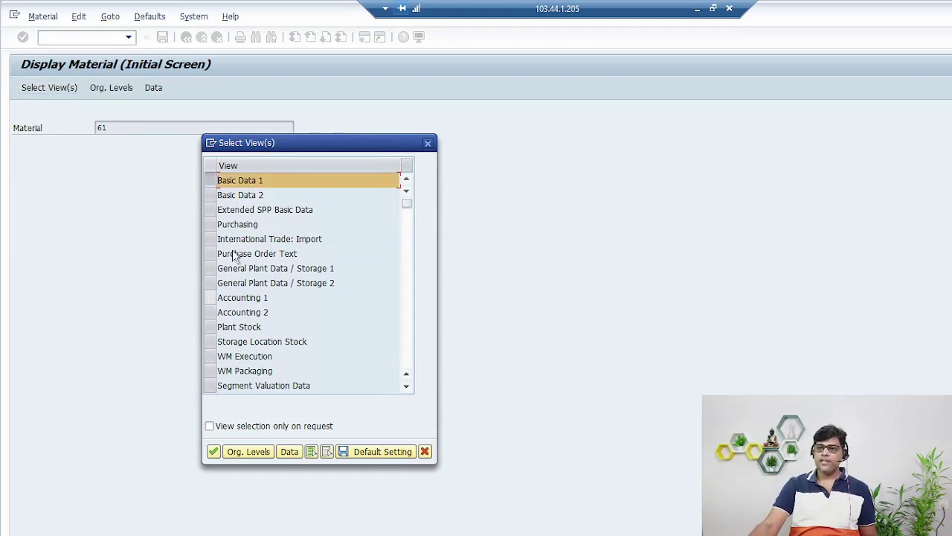
left_click(214, 299)
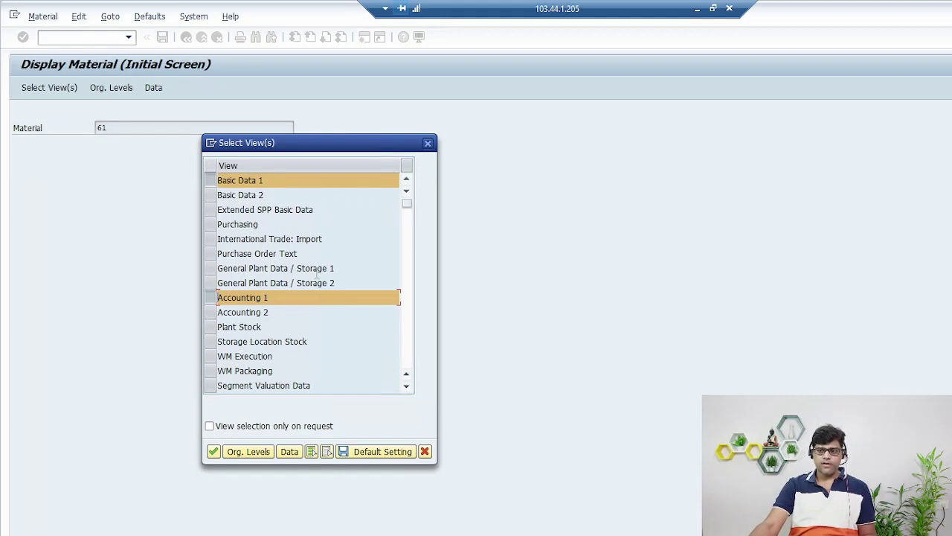
left_click(216, 450)
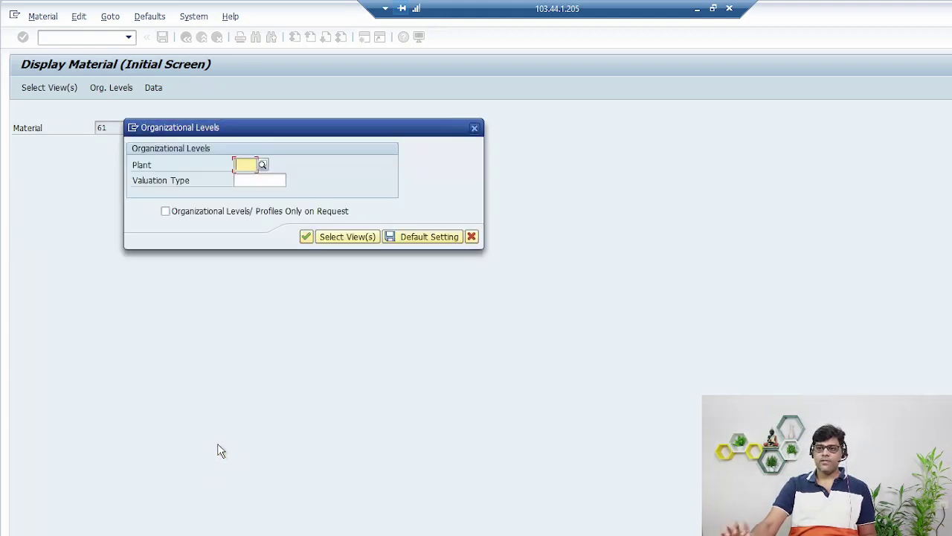
Choose plant Z005 Gurgaon Plant to show material 61 at Basic data 1.
type("Z005")
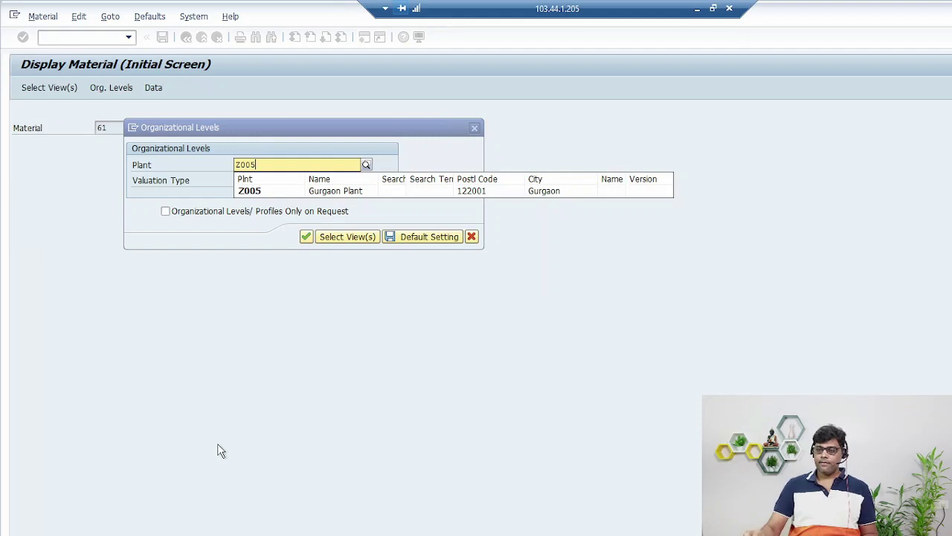
left_click(243, 190)
left_click(306, 237)
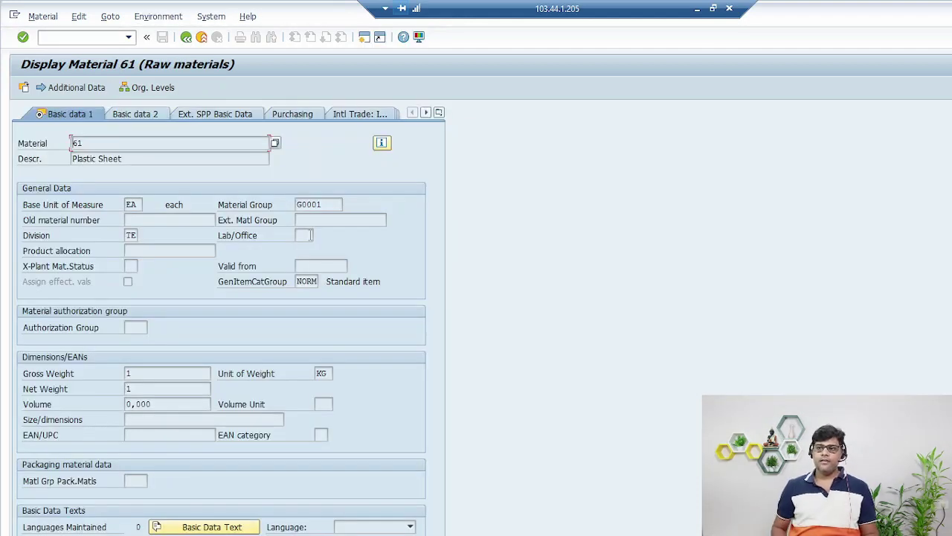